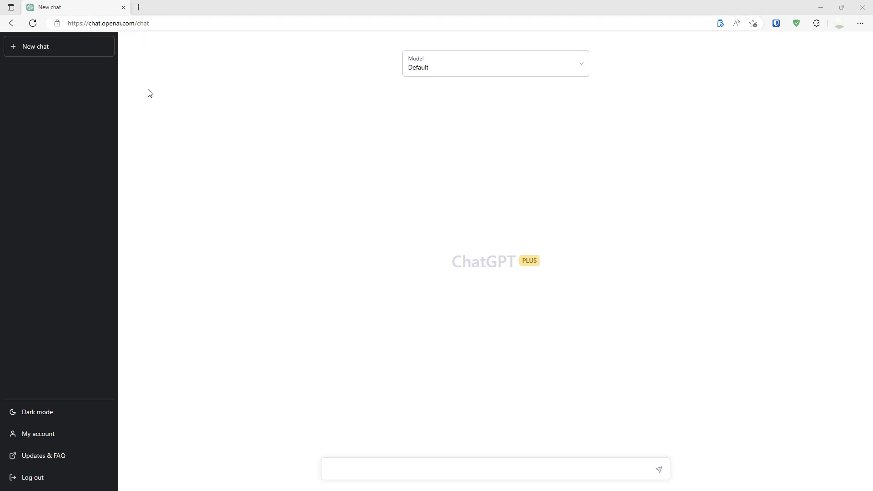
Search the web for "largest us cities" in a new browser tab
{"action": "left_click", "coordinate": [138, 7]}
{"action": "type", "text": "lar"}
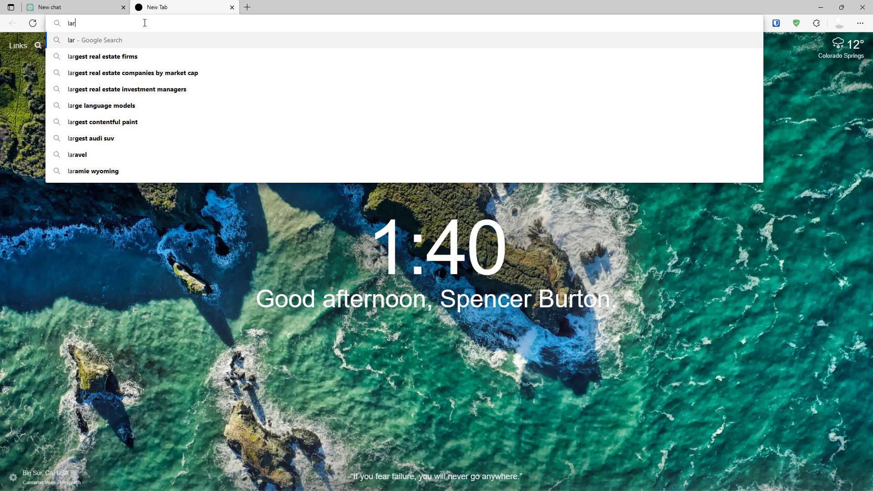
{"action": "type", "text": "gest us"}
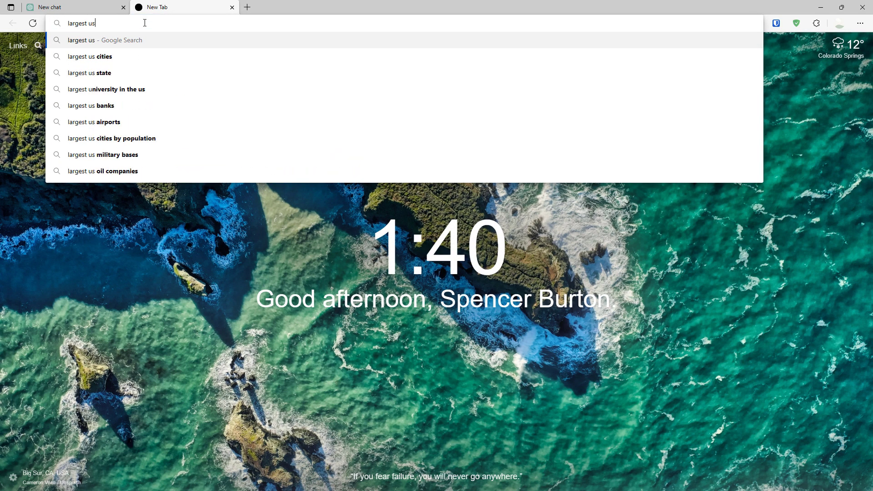
{"action": "type", "text": " cities"}
{"action": "key", "text": "Return"}
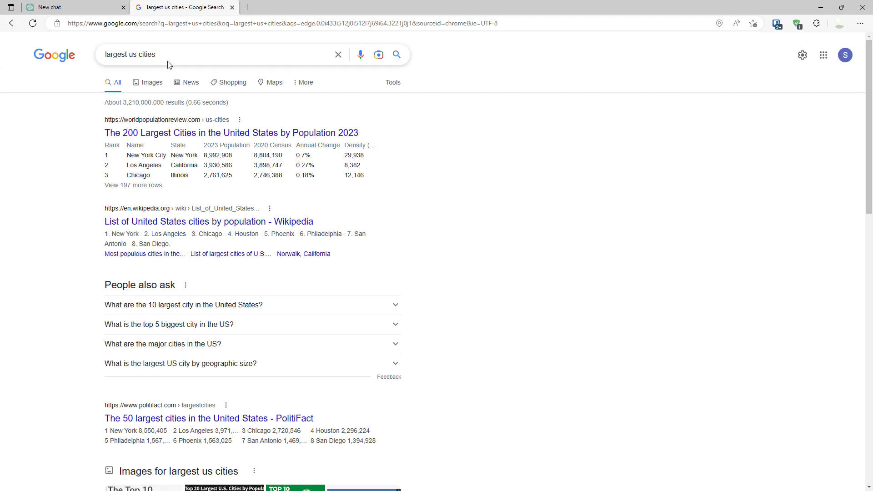
Examine the US Cities by Population table on the worldpopulationreview.com result, including its columns and rankings, and return to the search results
{"action": "left_click", "coordinate": [136, 155]}
{"action": "scroll", "coordinate": [293, 241], "scroll_direction": "down", "scroll_amount": 5}
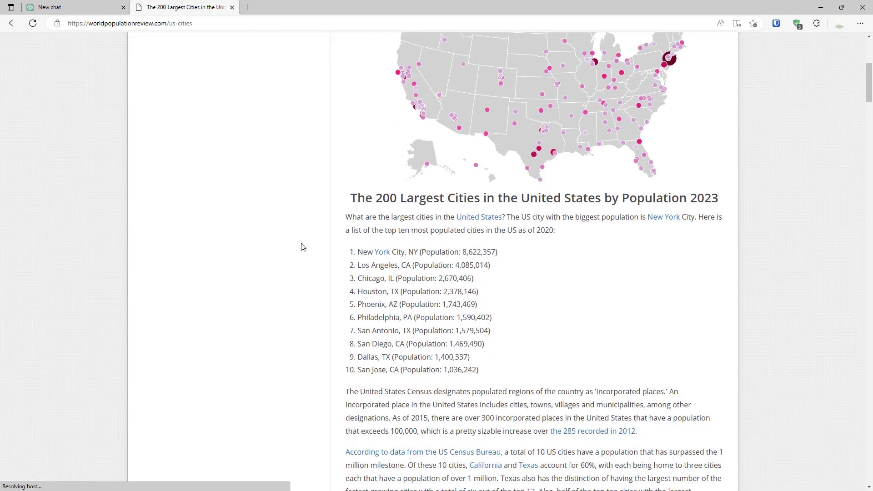
{"action": "left_click_drag", "start_coordinate": [481, 300], "coordinate": [358, 182]}
{"action": "scroll", "coordinate": [396, 226], "scroll_direction": "down", "scroll_amount": 7}
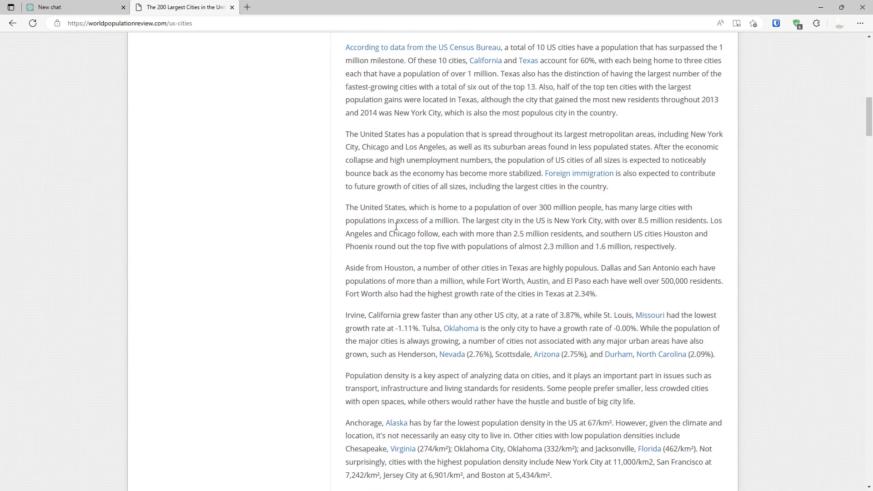
{"action": "scroll", "coordinate": [396, 226], "scroll_direction": "down", "scroll_amount": 10}
{"action": "scroll", "coordinate": [211, 185], "scroll_direction": "up", "scroll_amount": 2}
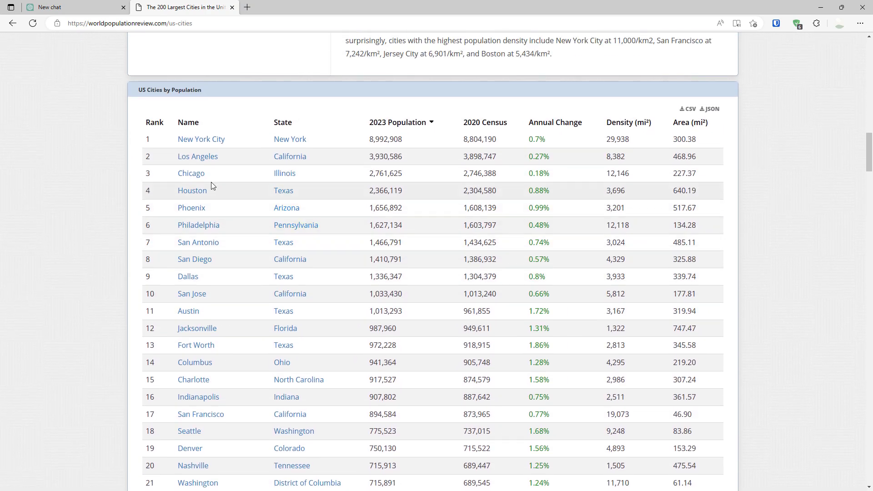
{"action": "scroll", "coordinate": [272, 228], "scroll_direction": "down", "scroll_amount": 1}
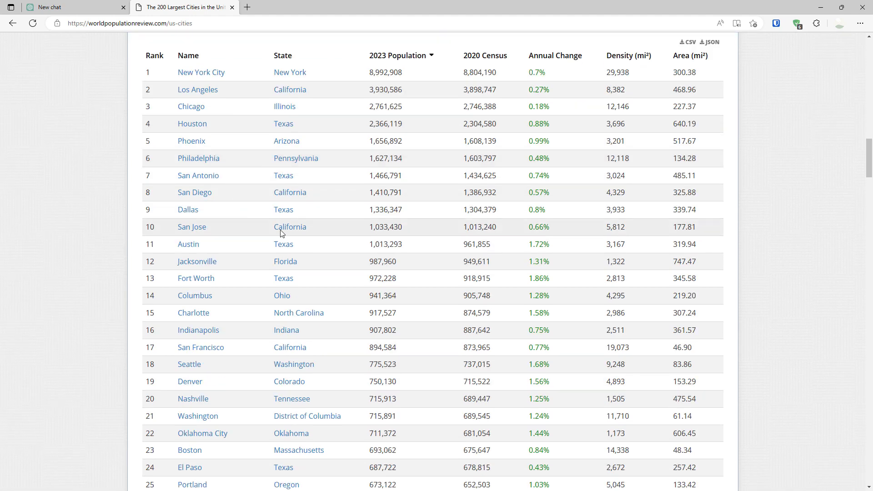
{"action": "scroll", "coordinate": [281, 233], "scroll_direction": "up", "scroll_amount": 1}
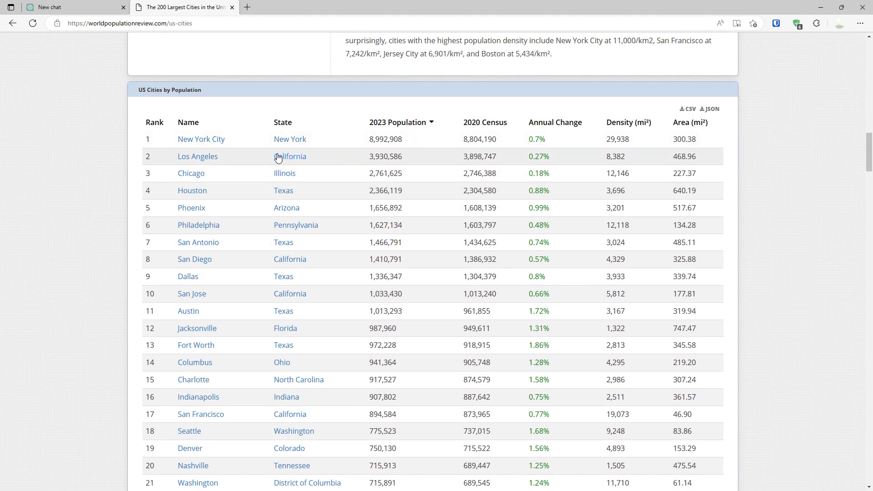
{"action": "scroll", "coordinate": [279, 158], "scroll_direction": "down", "scroll_amount": 11}
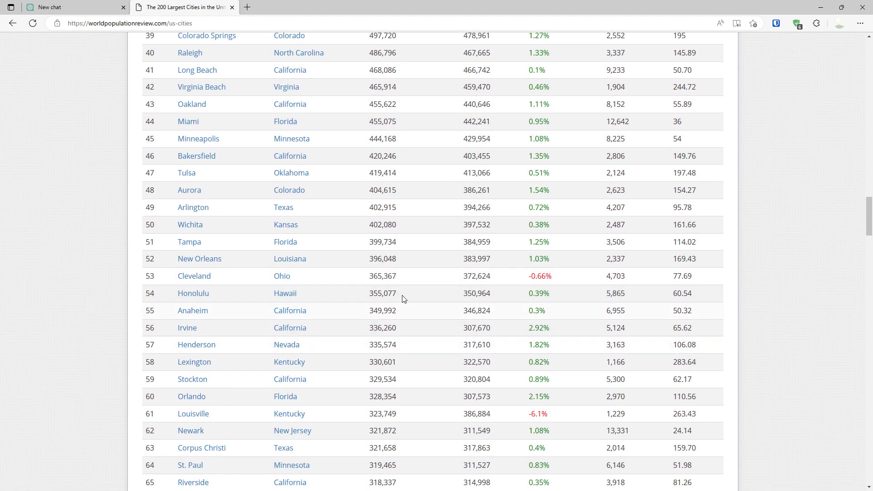
{"action": "scroll", "coordinate": [403, 299], "scroll_direction": "up", "scroll_amount": 12}
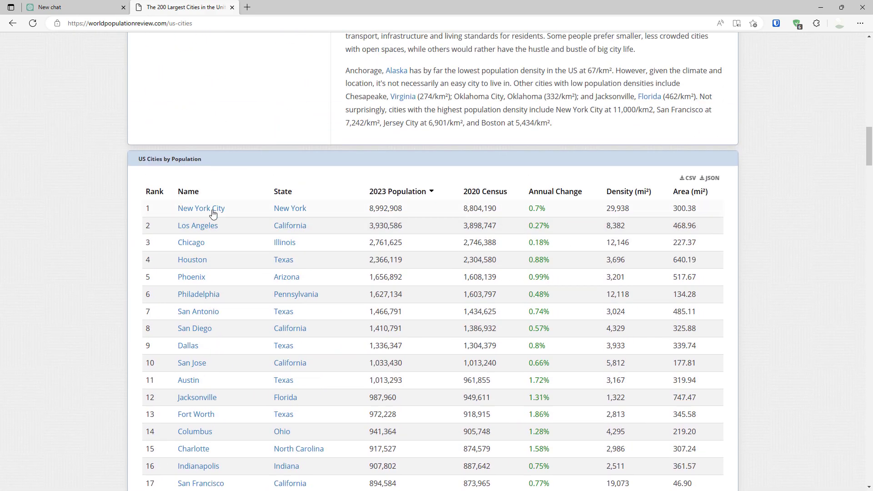
{"action": "scroll", "coordinate": [279, 272], "scroll_direction": "down", "scroll_amount": 6}
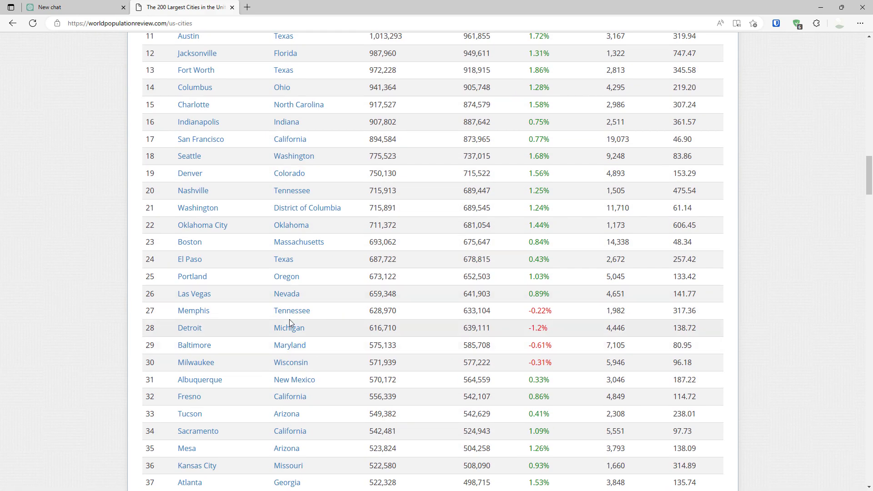
{"action": "scroll", "coordinate": [289, 320], "scroll_direction": "down", "scroll_amount": 6}
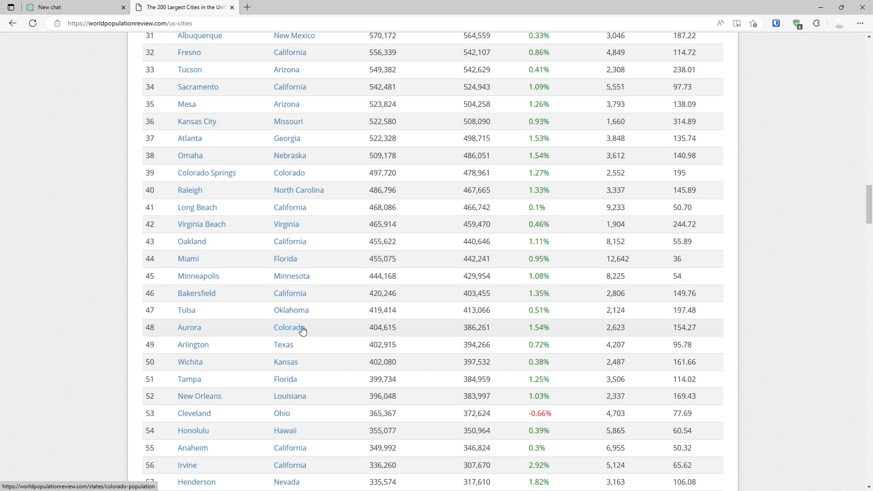
{"action": "scroll", "coordinate": [474, 299], "scroll_direction": "up", "scroll_amount": 14}
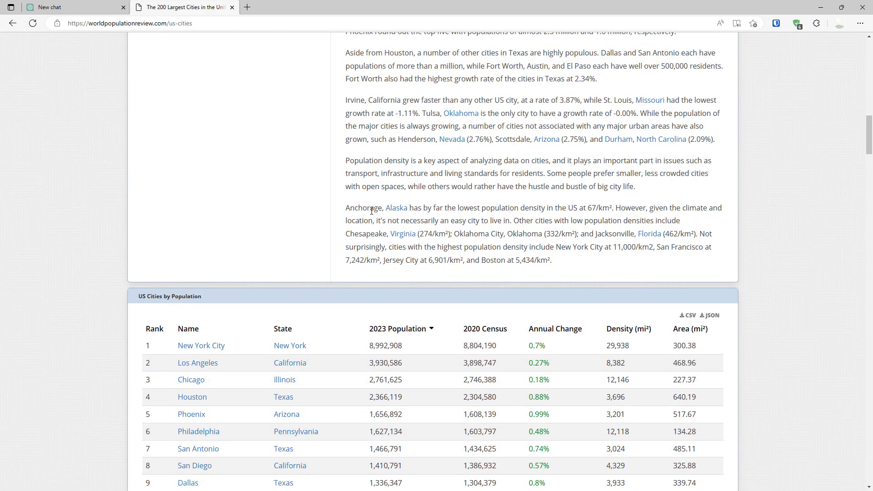
{"action": "scroll", "coordinate": [280, 168], "scroll_direction": "up", "scroll_amount": 15}
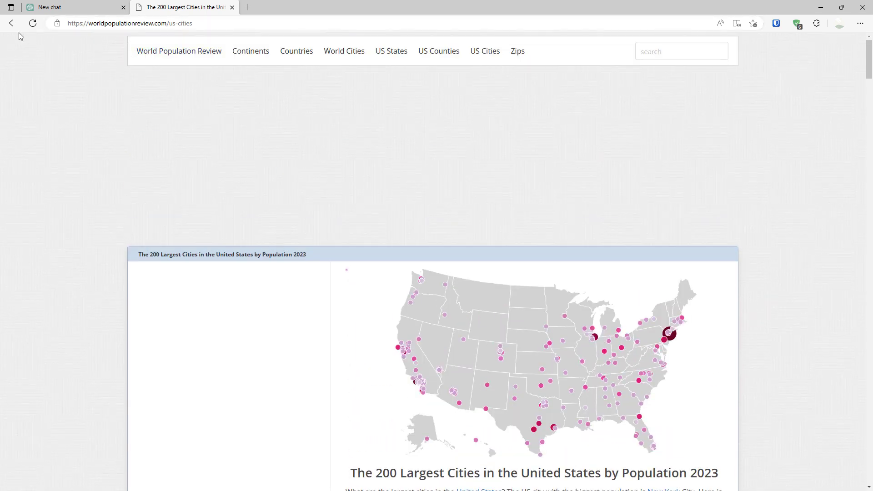
{"action": "left_click", "coordinate": [13, 23]}
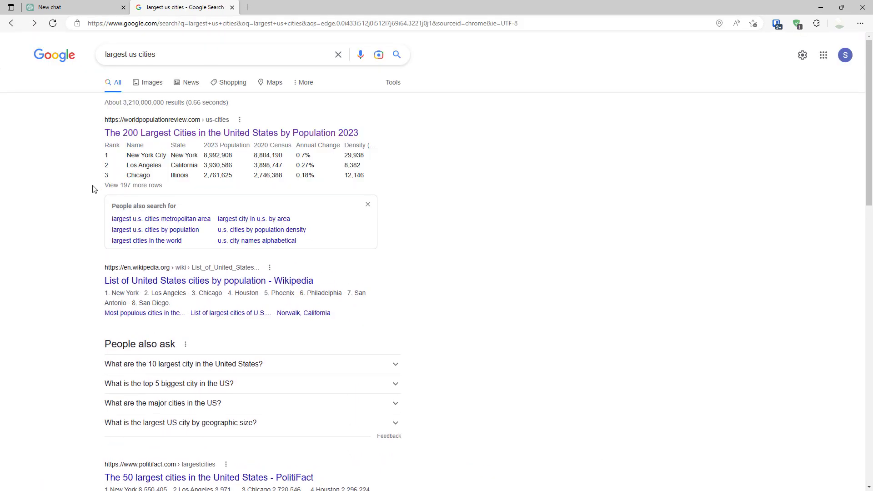
In the ChatGPT chat, draft the prompt "Create a list of the 50 largest cities in the United States"
{"action": "left_click", "coordinate": [66, 5]}
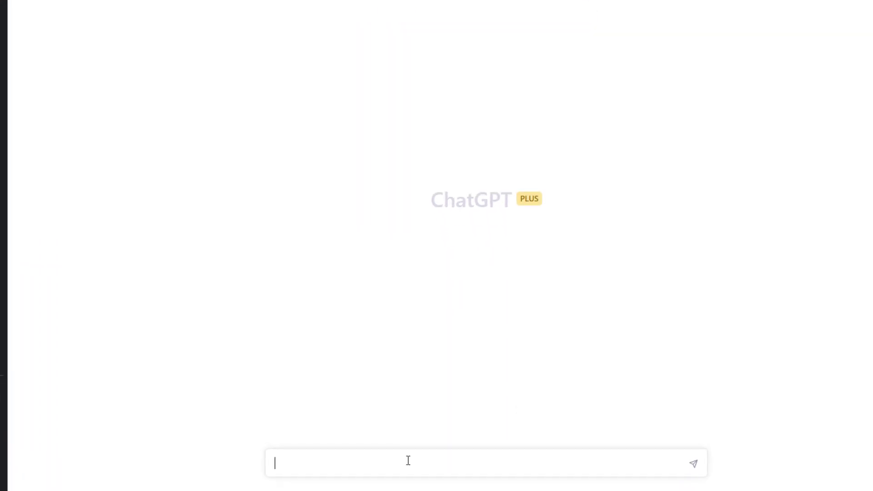
{"action": "type", "text": "Create a list of the largest ci"}
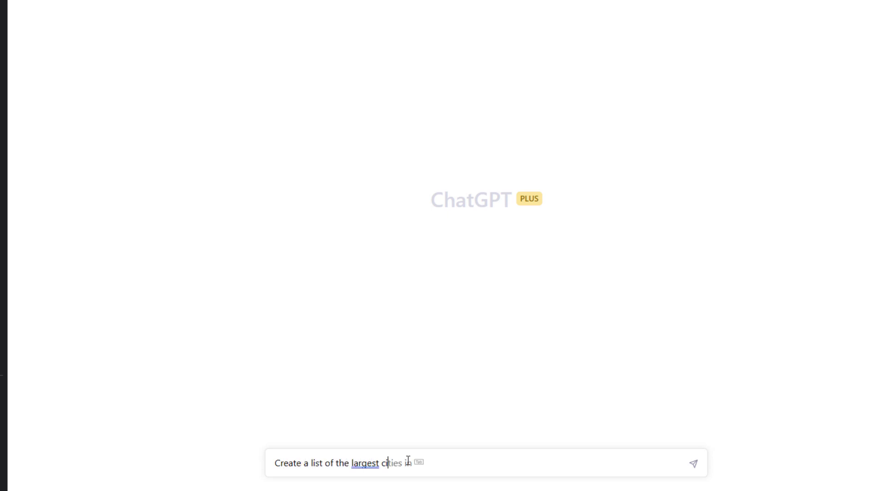
{"action": "type", "text": "ties in the United States"}
{"action": "left_click", "coordinate": [350, 464]}
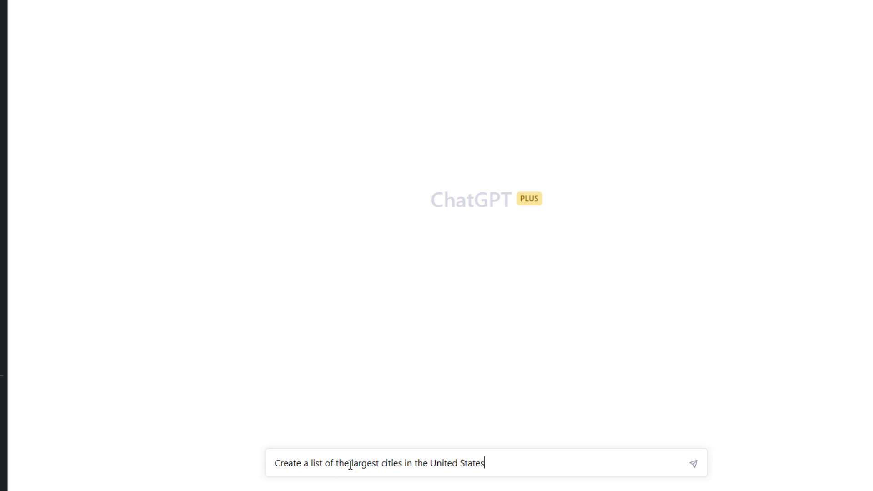
{"action": "type", "text": "50"}
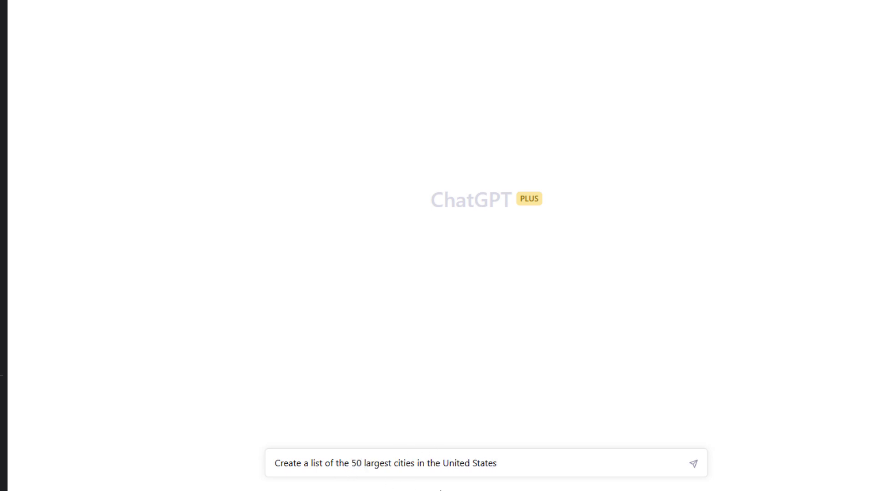
Extend the prompt with ", in order of population, with the population included. Make the list in csv format." and send it
{"action": "left_click", "coordinate": [517, 463]}
{"action": "type", "text": ", in order of popula"}
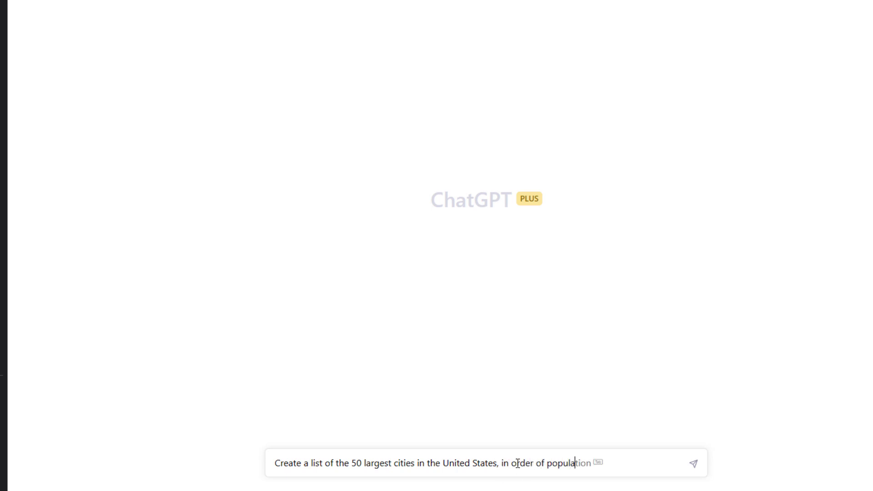
{"action": "type", "text": "tion, with the population included"}
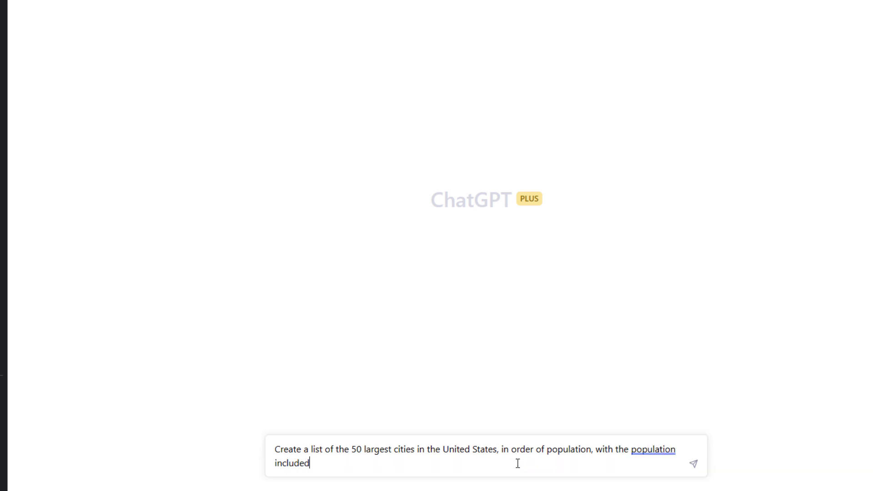
{"action": "type", "text": ". Make the "}
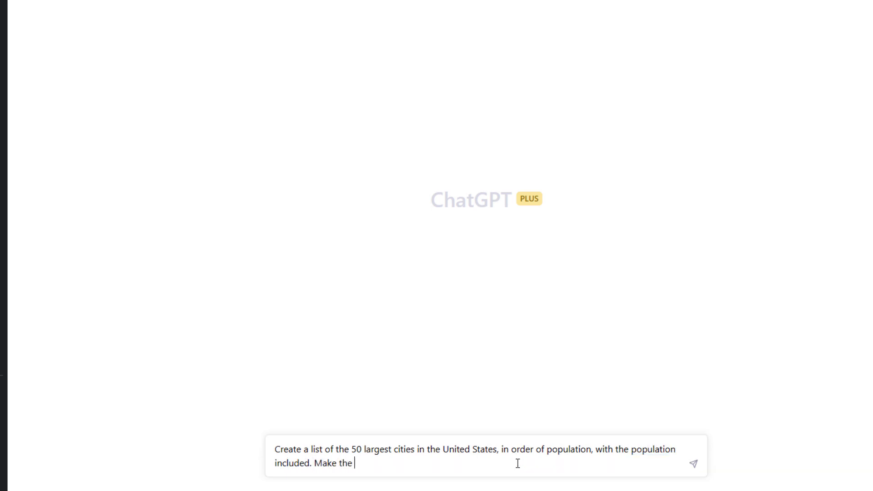
{"action": "type", "text": "list in csv vorma"}
{"action": "key", "text": "BackSpace"}
{"action": "key", "text": "BackSpace"}
{"action": "key", "text": "BackSpace"}
{"action": "key", "text": "BackSpace"}
{"action": "key", "text": "BackSpace"}
{"action": "type", "text": "format."}
{"action": "key", "text": "Return"}
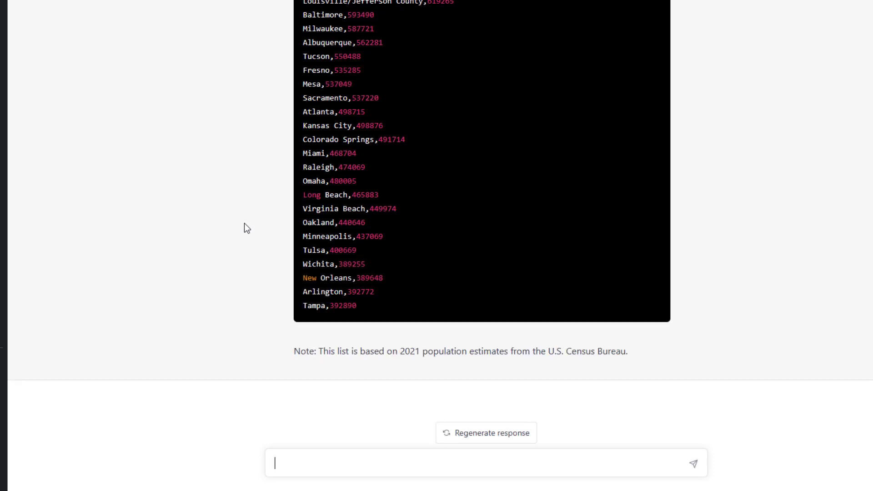
Copy the generated CSV block of cities and populations from the response
{"action": "scroll", "coordinate": [291, 157], "scroll_direction": "up", "scroll_amount": 10}
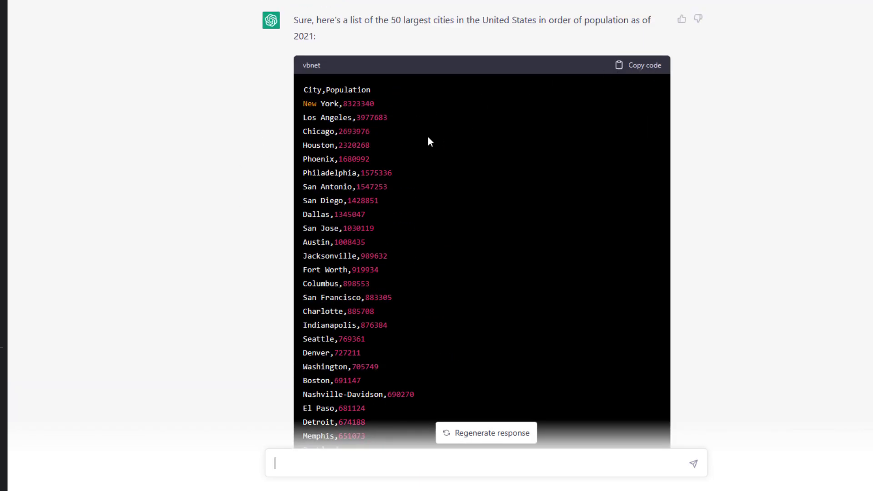
{"action": "scroll", "coordinate": [428, 136], "scroll_direction": "down", "scroll_amount": 3}
{"action": "scroll", "coordinate": [418, 128], "scroll_direction": "up", "scroll_amount": 3}
{"action": "left_click", "coordinate": [641, 68]}
Examine the generated city list from New York to Tampa, checking the city and population entries and the source note
{"action": "scroll", "coordinate": [297, 81], "scroll_direction": "down", "scroll_amount": 10}
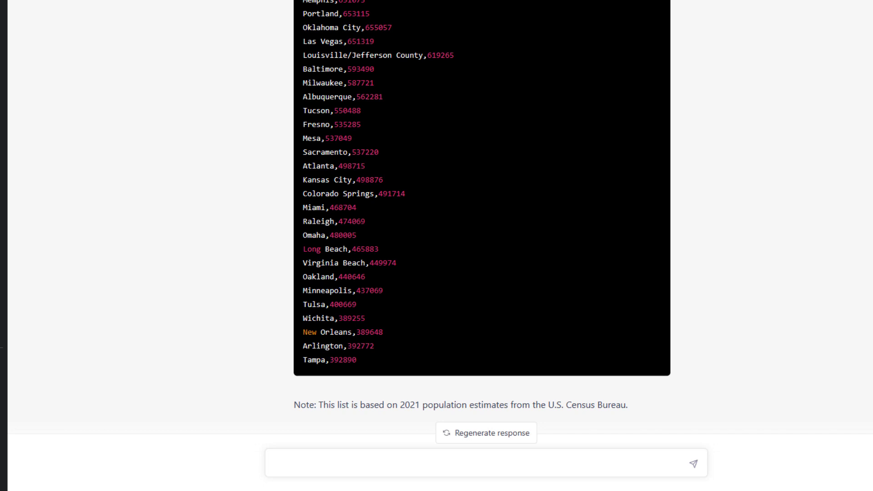
{"action": "scroll", "coordinate": [360, 106], "scroll_direction": "down", "scroll_amount": 1}
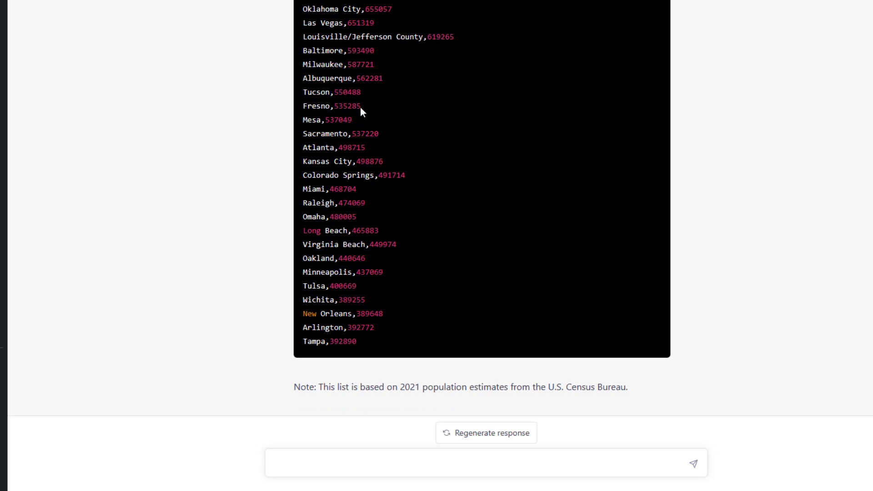
{"action": "scroll", "coordinate": [434, 208], "scroll_direction": "up", "scroll_amount": 10}
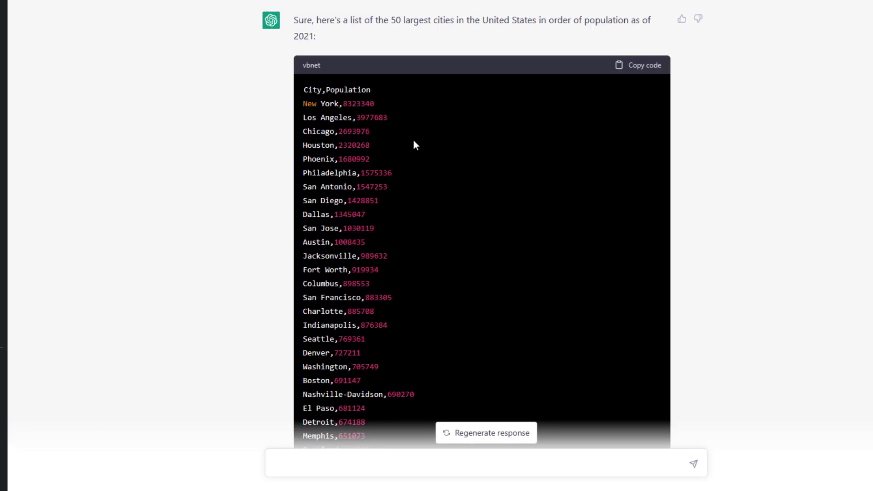
{"action": "left_click_drag", "start_coordinate": [381, 105], "coordinate": [308, 104]}
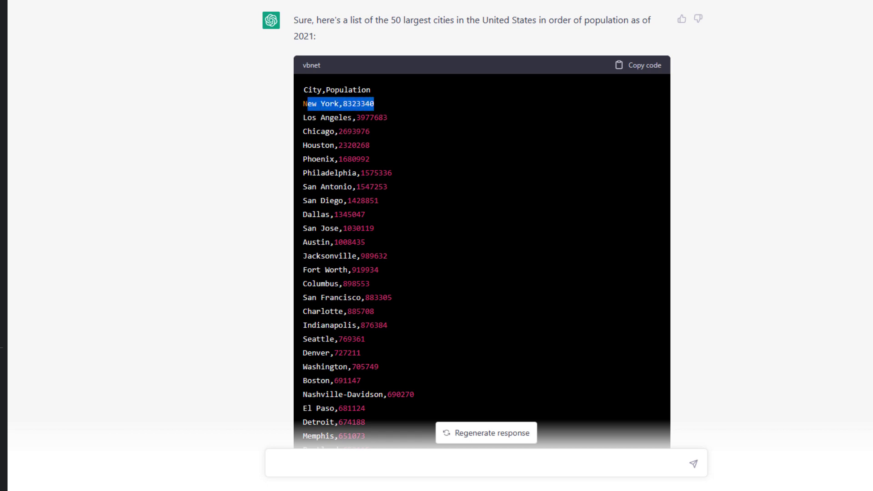
{"action": "scroll", "coordinate": [363, 181], "scroll_direction": "down", "scroll_amount": 4}
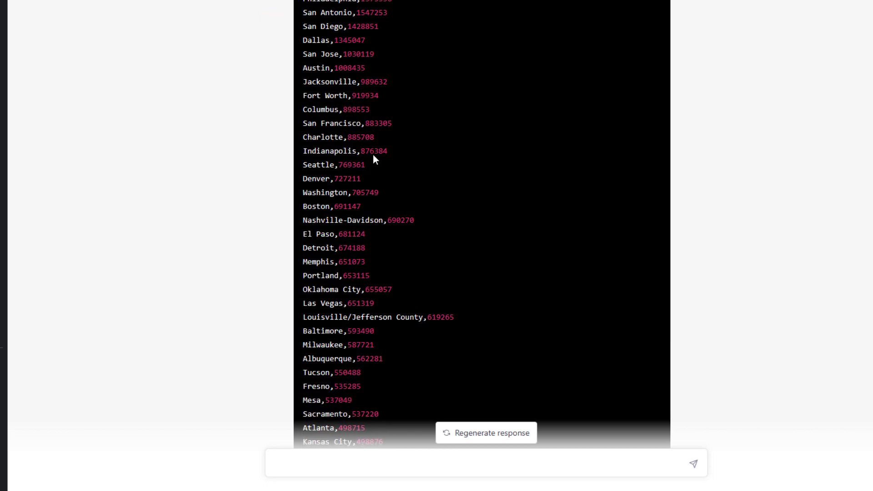
{"action": "scroll", "coordinate": [391, 184], "scroll_direction": "up", "scroll_amount": 4}
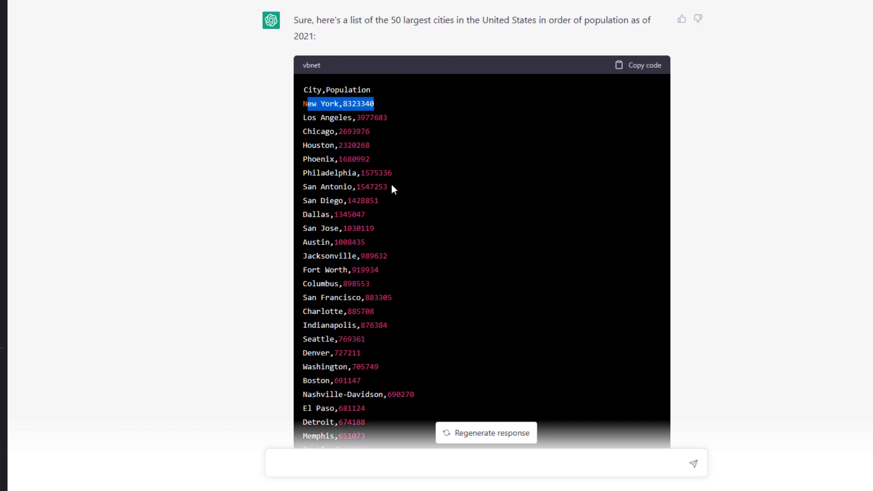
{"action": "left_click_drag", "start_coordinate": [387, 186], "coordinate": [317, 186]}
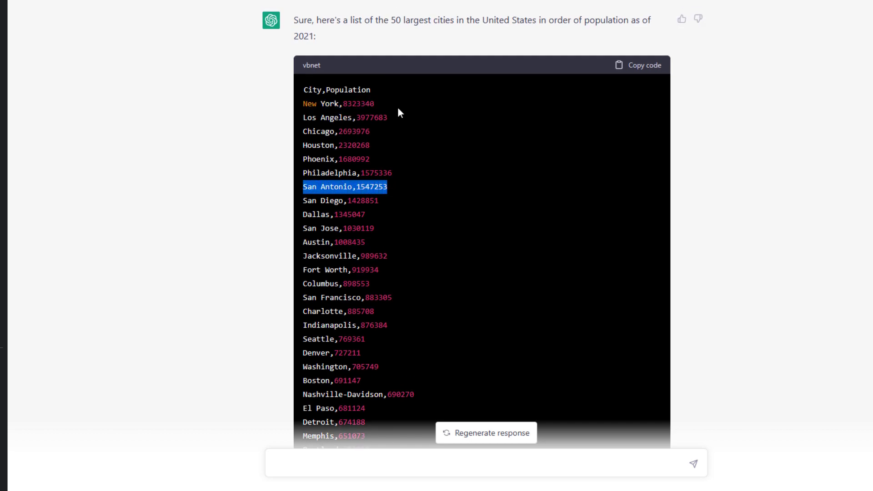
{"action": "left_click", "coordinate": [386, 109]}
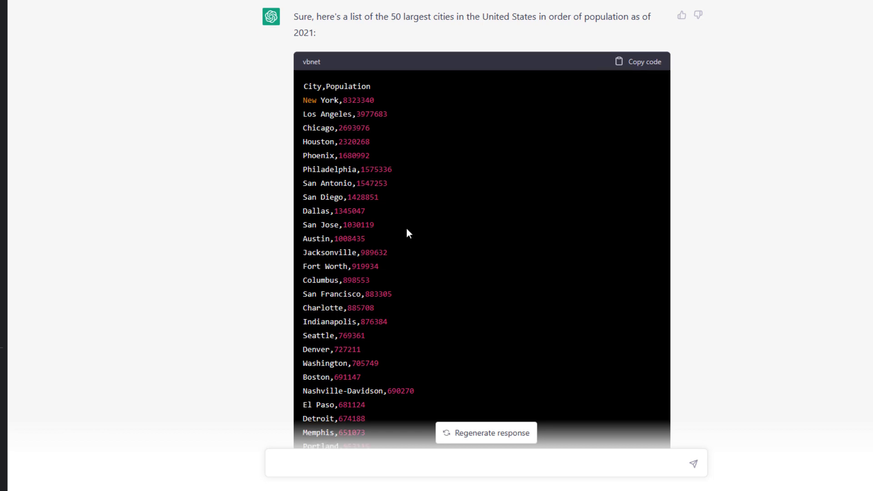
Send the follow-up prompt "Actually, make the list by metro area."
{"action": "scroll", "coordinate": [405, 232], "scroll_direction": "down", "scroll_amount": 10}
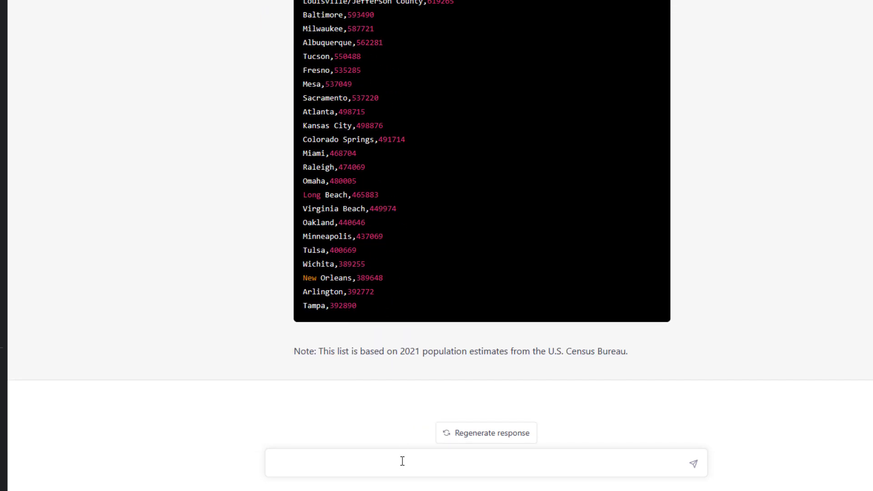
{"action": "type", "text": "Actually, make the list "}
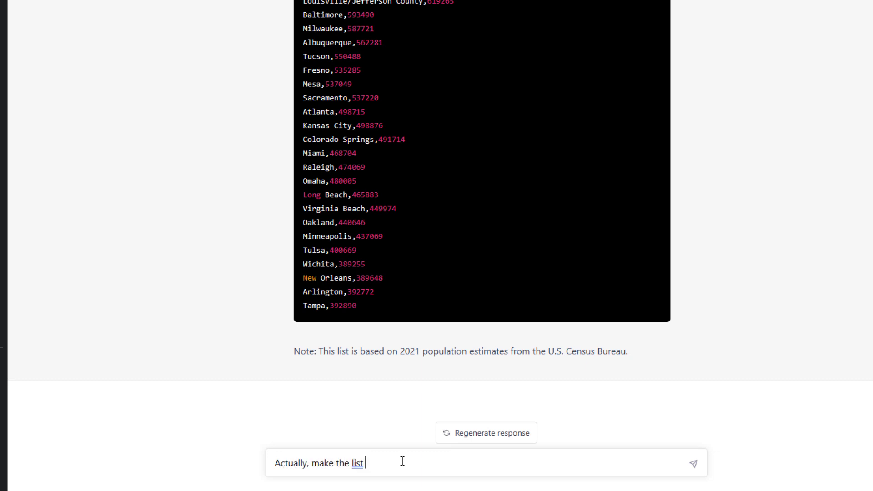
{"action": "type", "text": "by metro area."}
{"action": "key", "text": "Return"}
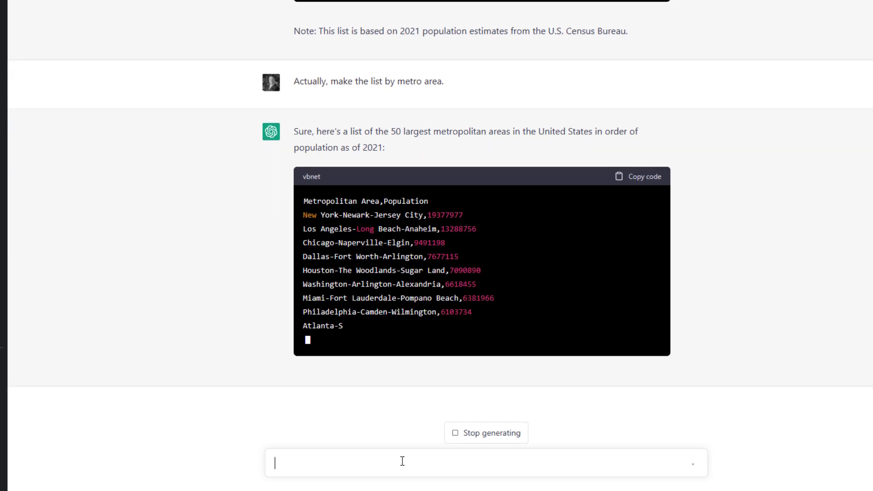
Compare the earlier city population list with the metro area list being generated, including its first entries from New York onward
{"action": "scroll", "coordinate": [227, 233], "scroll_direction": "up", "scroll_amount": 10}
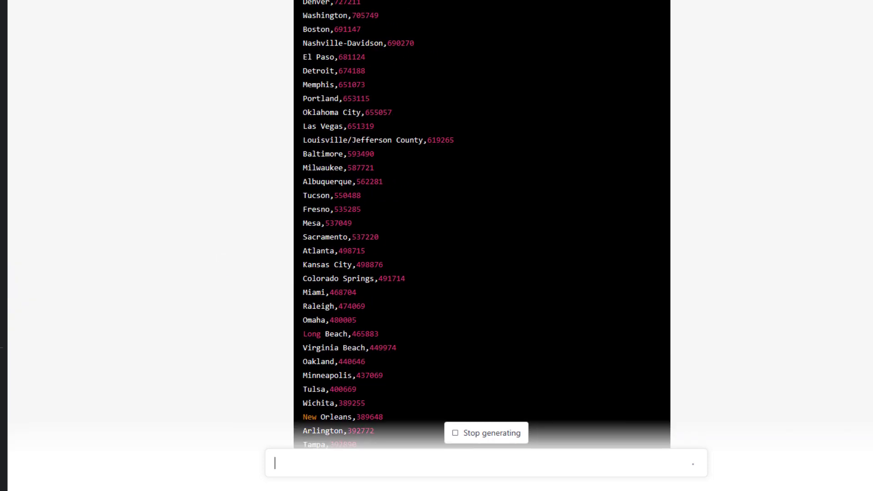
{"action": "scroll", "coordinate": [379, 51], "scroll_direction": "up", "scroll_amount": 8}
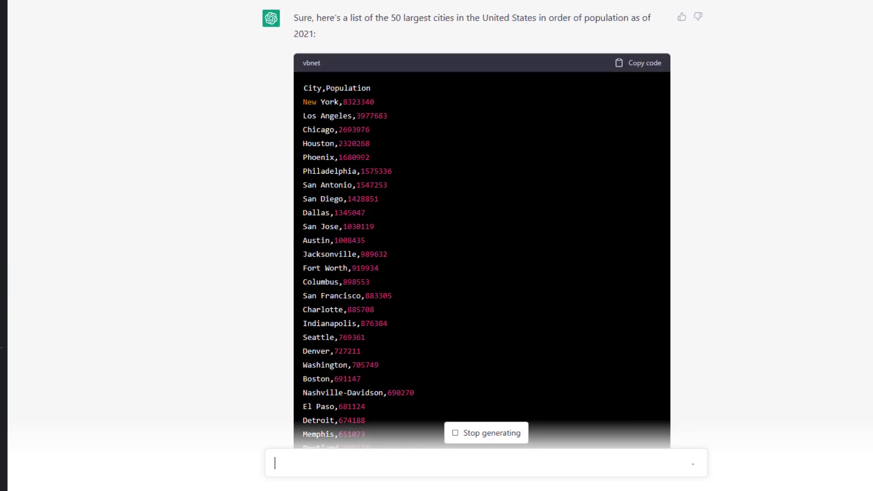
{"action": "scroll", "coordinate": [379, 51], "scroll_direction": "down", "scroll_amount": 2}
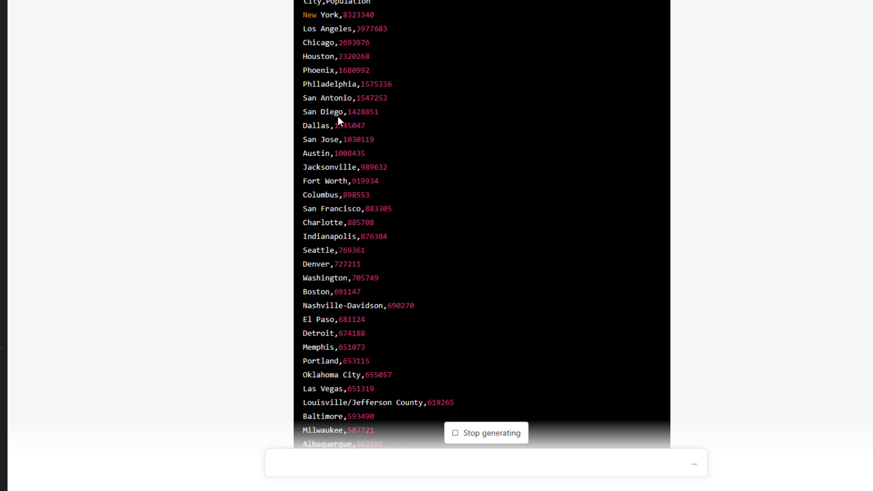
{"action": "scroll", "coordinate": [196, 171], "scroll_direction": "down", "scroll_amount": 15}
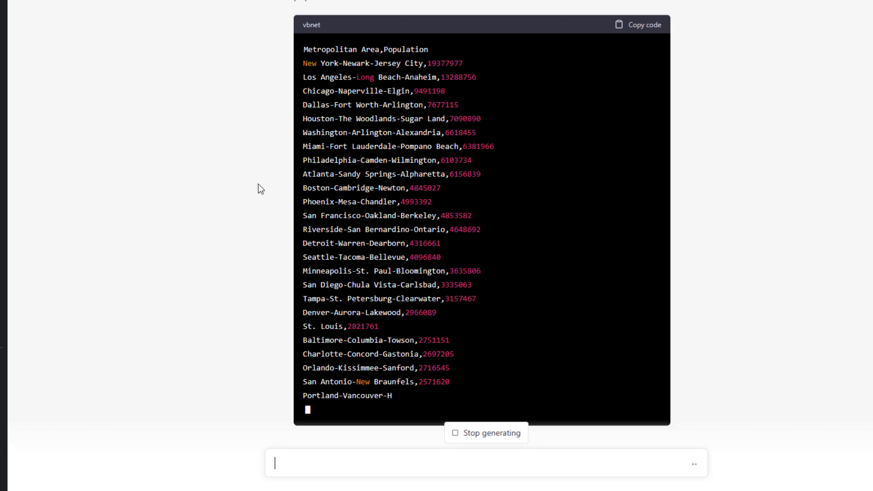
{"action": "scroll", "coordinate": [404, 90], "scroll_direction": "down", "scroll_amount": 2}
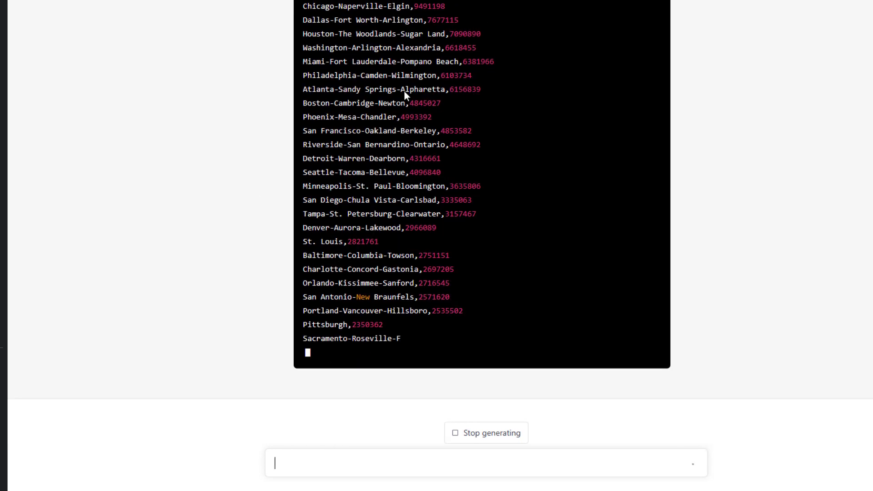
{"action": "scroll", "coordinate": [462, 253], "scroll_direction": "up", "scroll_amount": 2}
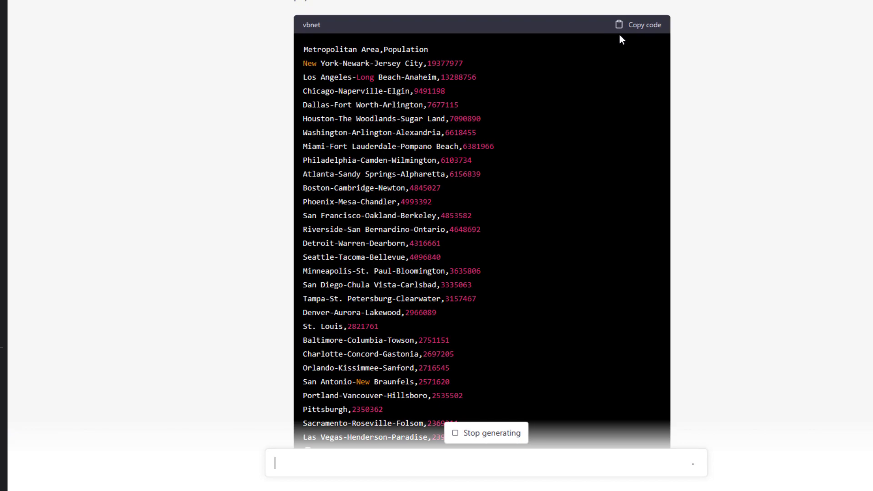
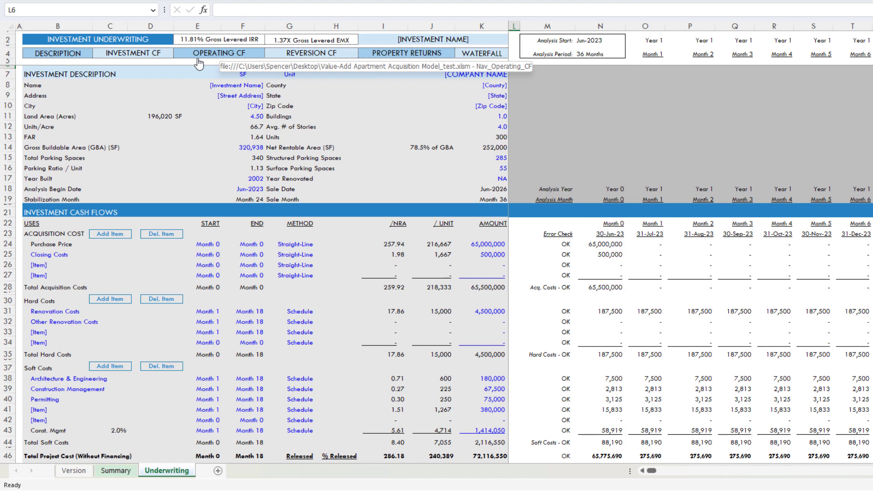
In the Excel Underwriting sheet, enter Wyoming as the investment's state in K9 and replace it with the abbreviation WY
{"action": "left_click", "coordinate": [493, 97]}
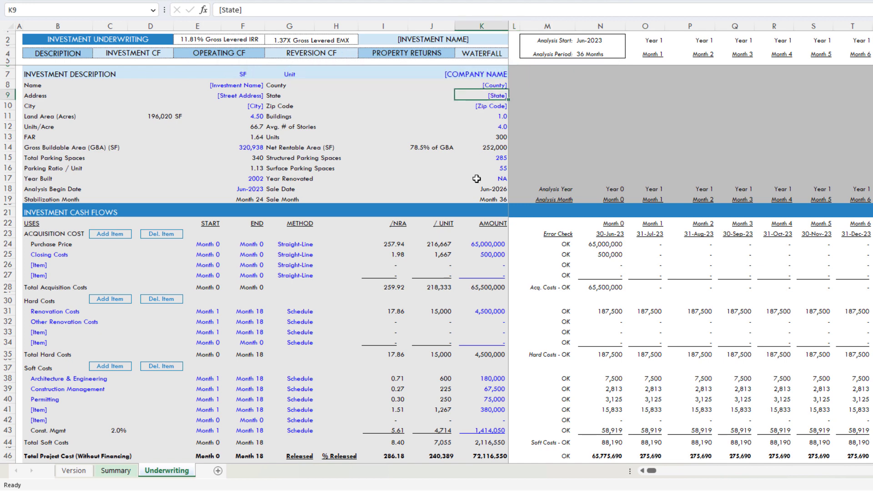
{"action": "left_click", "coordinate": [494, 86]}
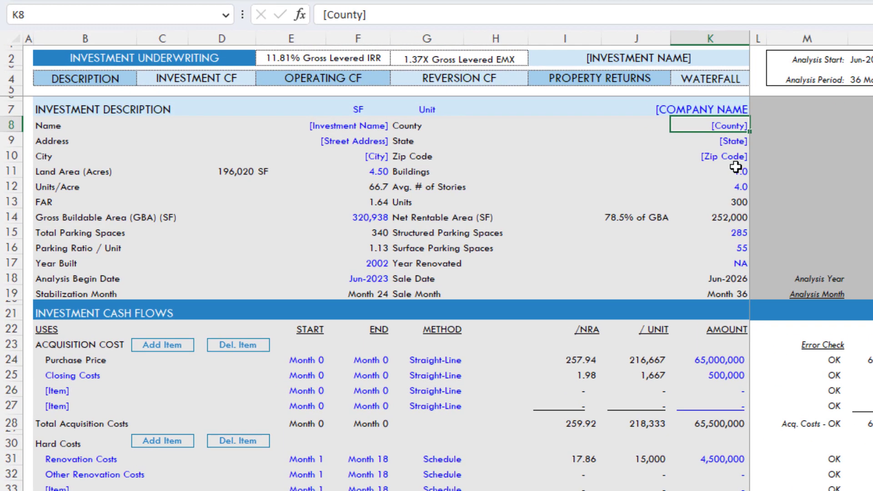
{"action": "left_click", "coordinate": [734, 144]}
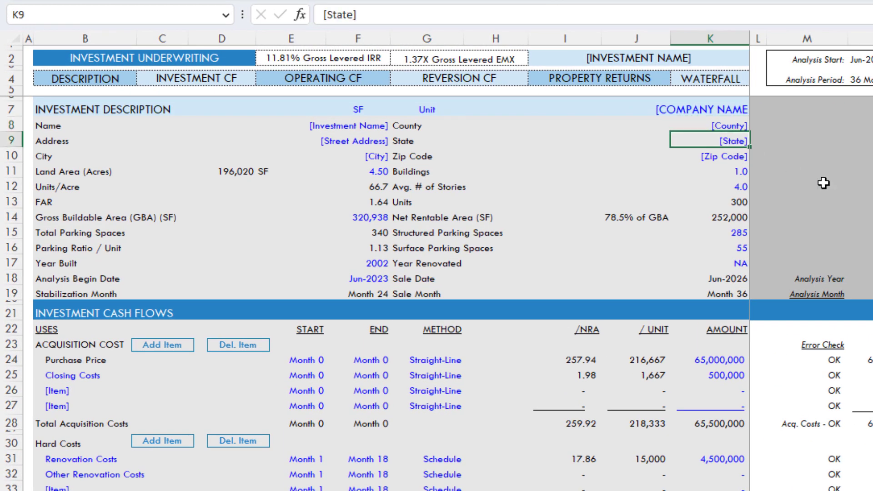
{"action": "type", "text": "Wyoming"}
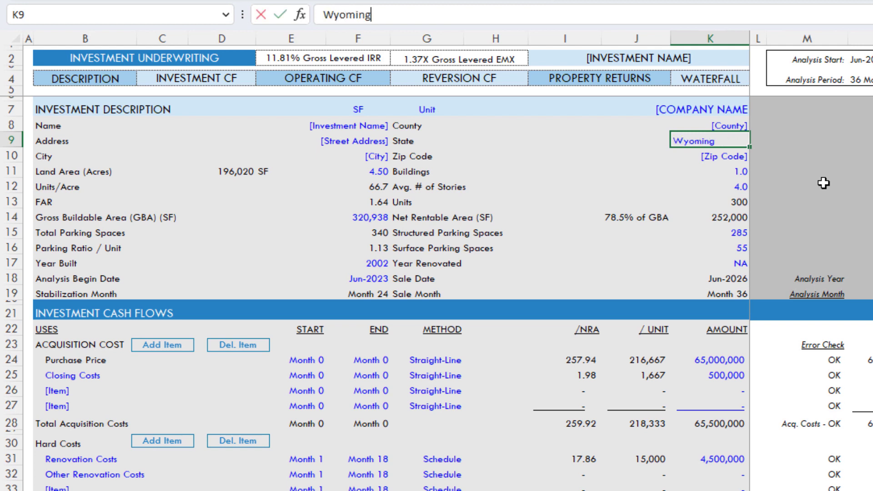
{"action": "key", "text": "Return"}
{"action": "key", "text": "Up"}
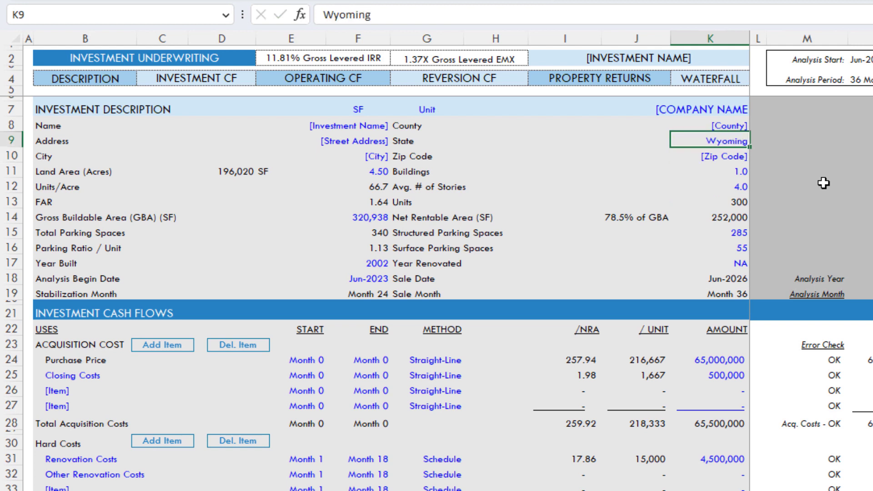
{"action": "type", "text": "WY"}
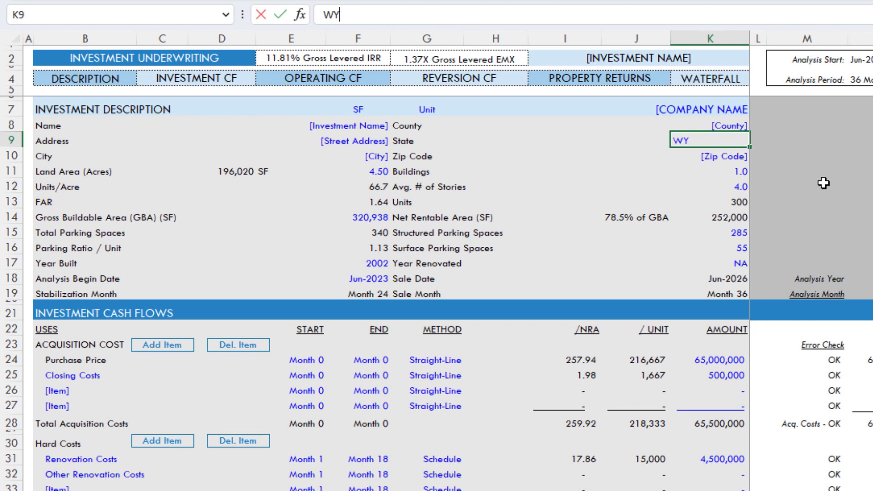
{"action": "key", "text": "Return"}
{"action": "key", "text": "Up"}
Enter Cheyenne as the investment's county in K8 and replace it with the misspelled variant Cheyene
{"action": "key", "text": "Up"}
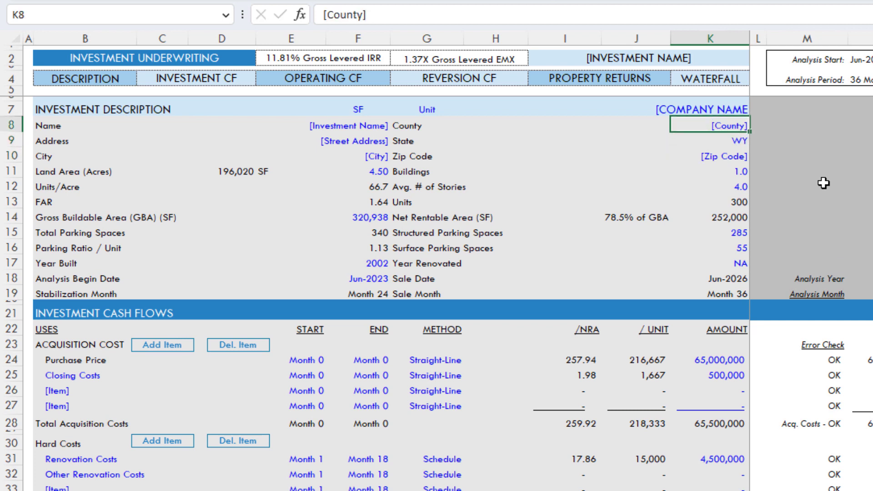
{"action": "type", "text": "Cheyenne"}
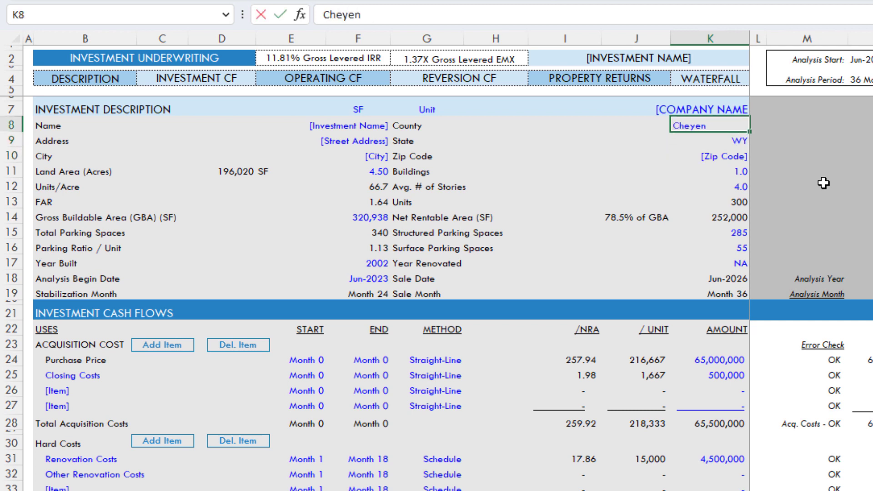
{"action": "key", "text": "Return"}
{"action": "key", "text": "Up"}
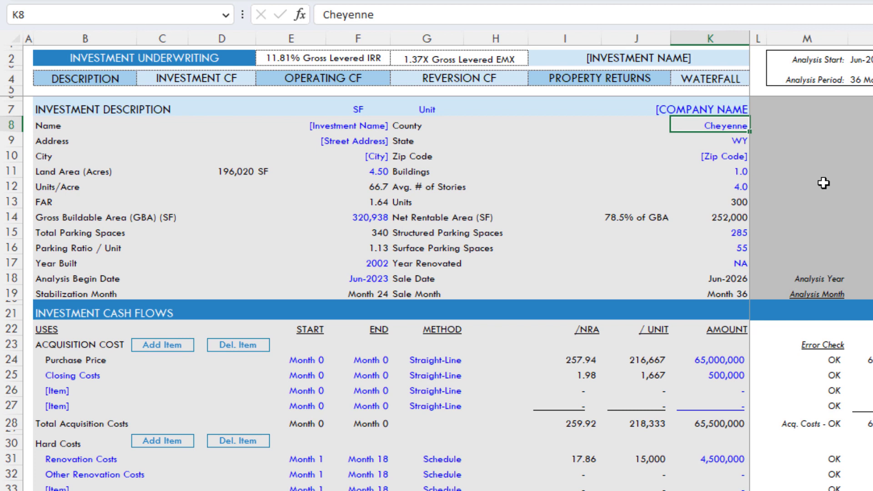
{"action": "type", "text": "Cheyenn"}
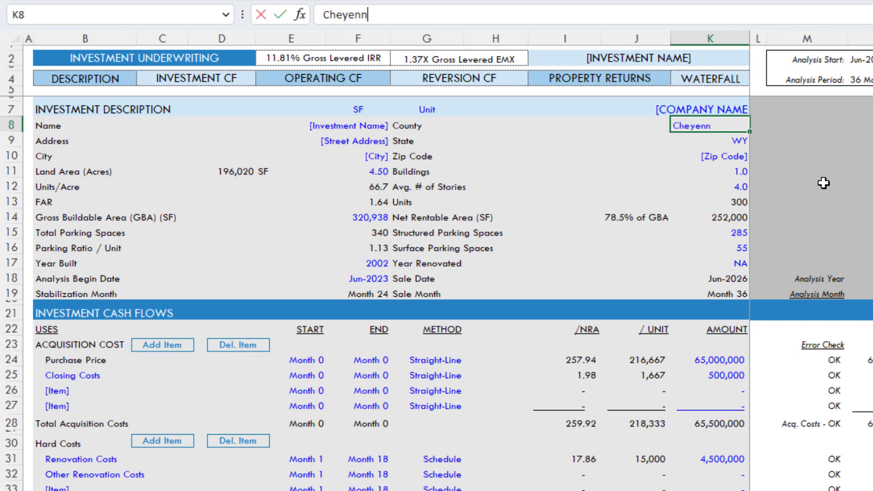
{"action": "key", "text": "BackSpace"}
{"action": "type", "text": "e"}
{"action": "key", "text": "Return"}
{"action": "key", "text": "Up"}
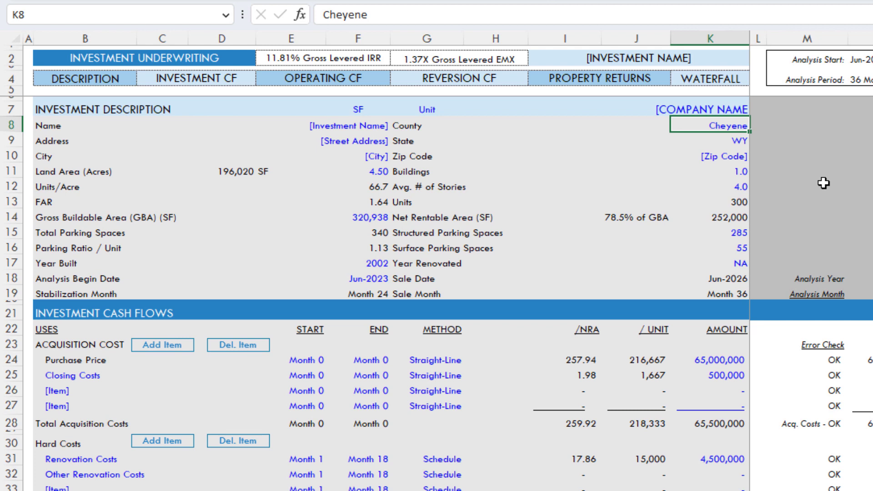
Undo all the county and state entries, back to the [County] and [State] placeholders
{"action": "key", "text": "ctrl+z"}
{"action": "key", "text": "ctrl+z"}
{"action": "key", "text": "ctrl+z"}
{"action": "key", "text": "ctrl+z"}
{"action": "key", "text": "ctrl+z"}
{"action": "key", "text": "ctrl+z"}
{"action": "key", "text": "ctrl+z"}
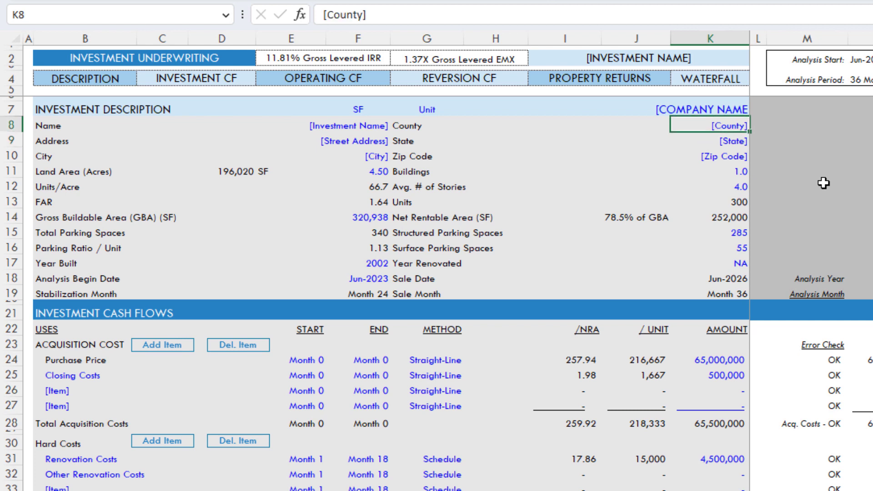
{"action": "left_click", "coordinate": [714, 142]}
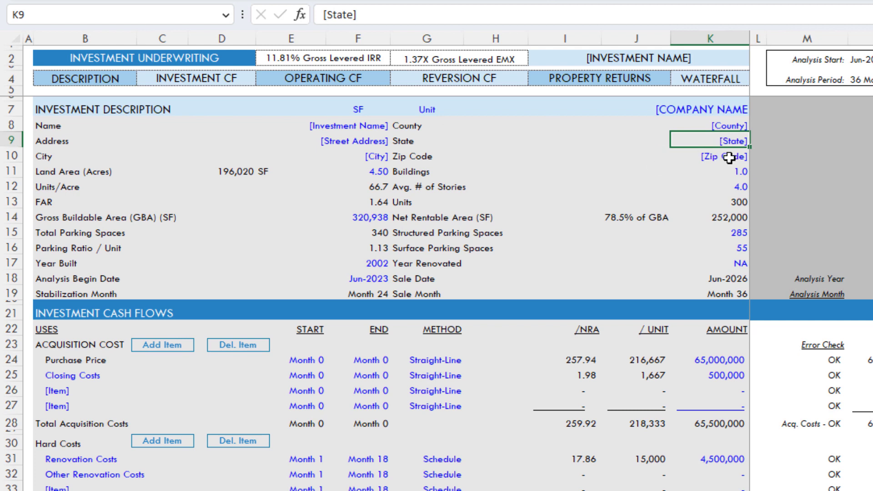
{"action": "left_click", "coordinate": [734, 126]}
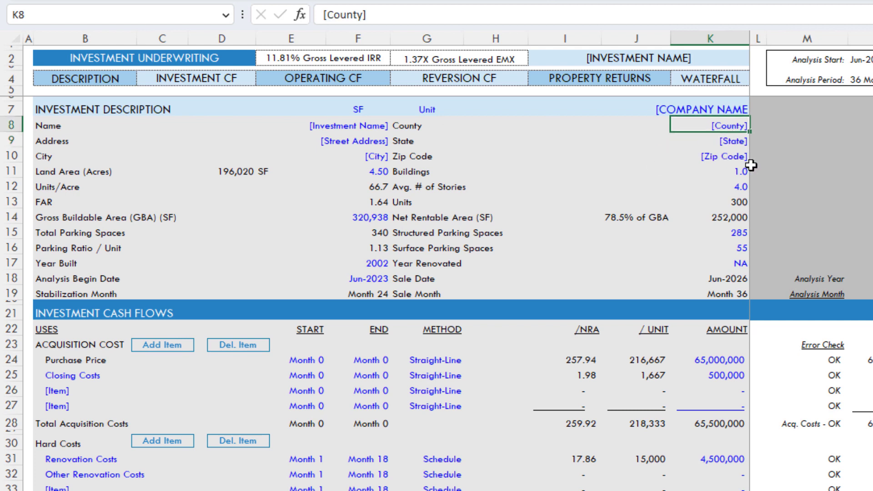
{"action": "left_click", "coordinate": [732, 142]}
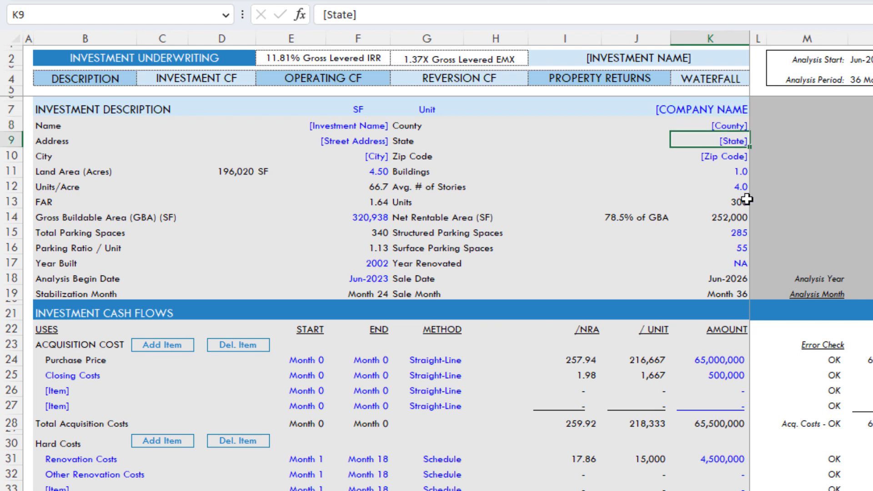
{"action": "left_click", "coordinate": [727, 127]}
{"action": "left_click", "coordinate": [727, 137]}
{"action": "left_click", "coordinate": [729, 124]}
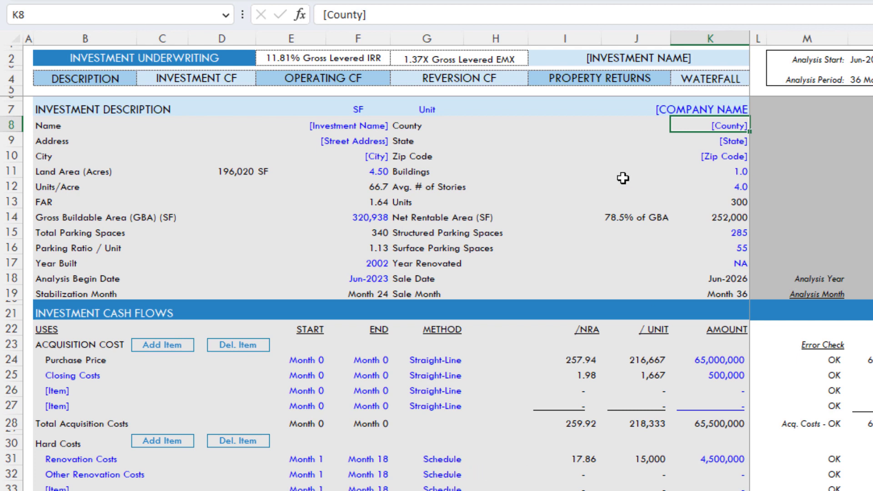
{"action": "left_click", "coordinate": [721, 138]}
{"action": "left_click", "coordinate": [721, 126]}
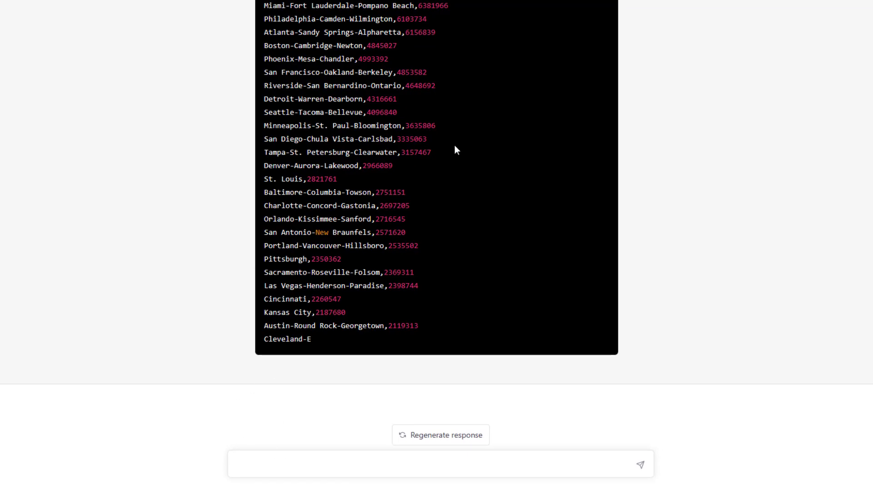
Switch to ChatGPT and ask for a list to copy into Excel with each US state in one column and its abbreviation in the second column
{"action": "scroll", "coordinate": [478, 159], "scroll_direction": "up", "scroll_amount": 8}
{"action": "scroll", "coordinate": [502, 191], "scroll_direction": "down", "scroll_amount": 8}
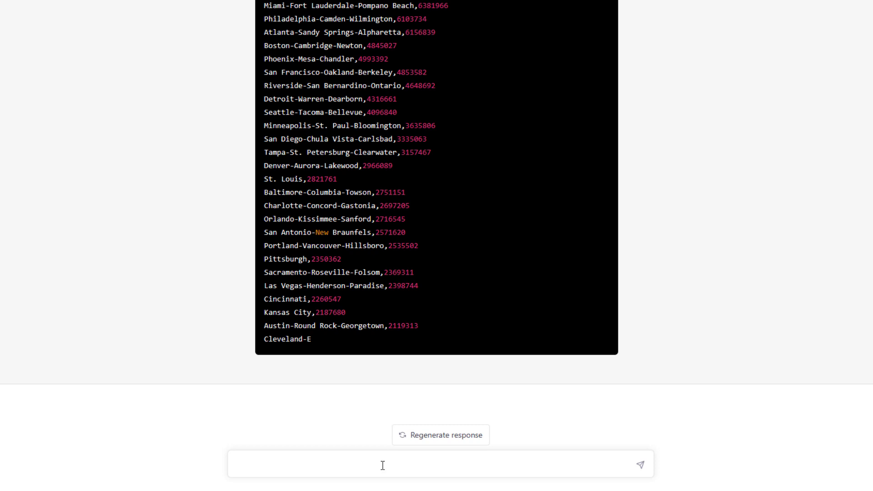
{"action": "type", "text": "I need a list that I can c"}
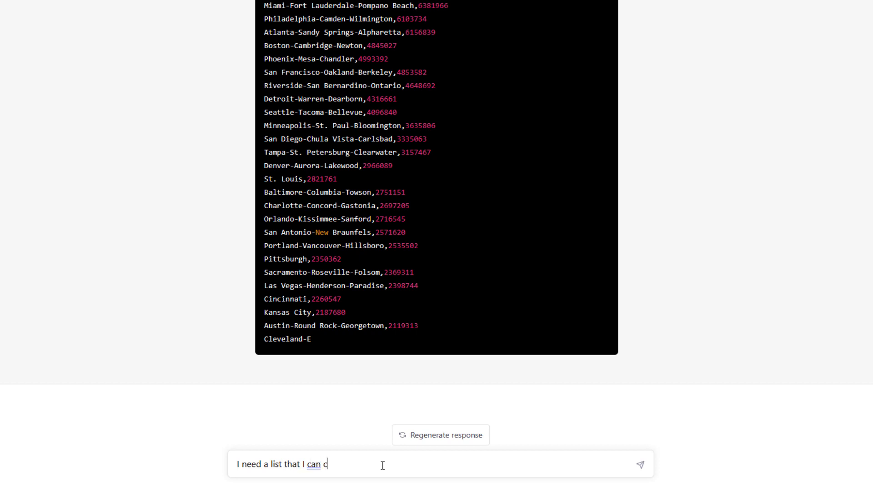
{"action": "type", "text": "opy into Excel"}
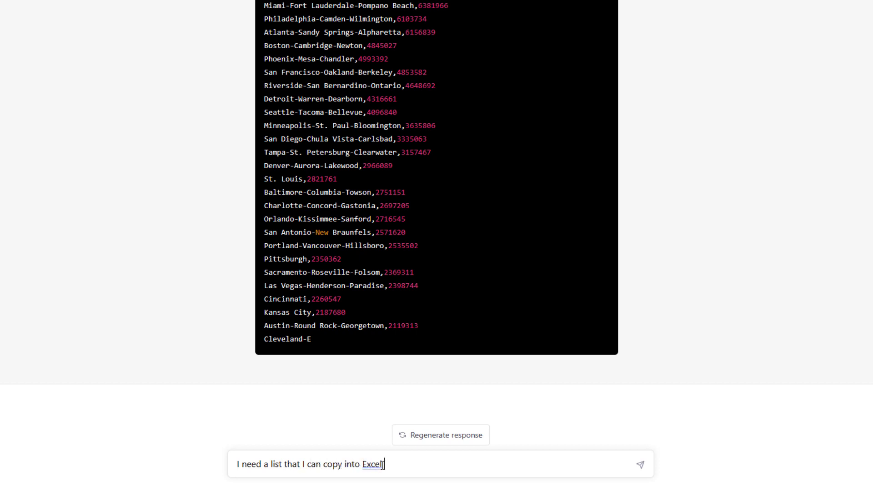
{"action": "type", "text": " that includes each of the st"}
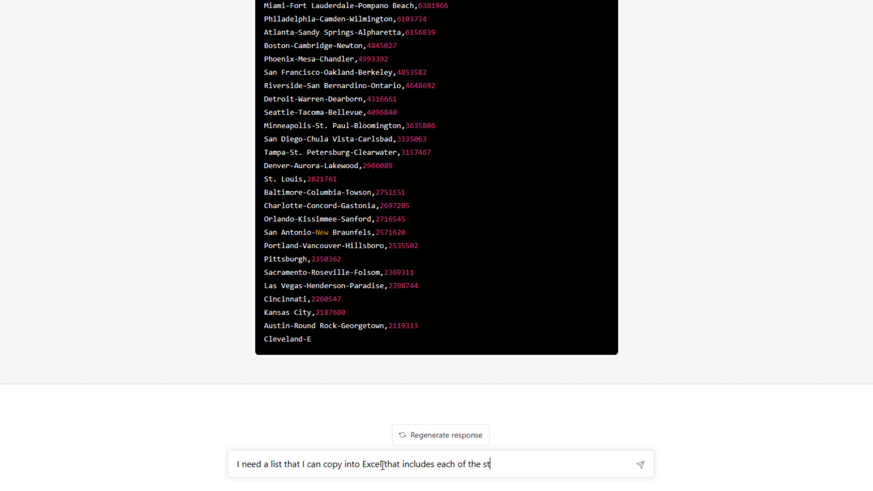
{"action": "type", "text": "ates in the United States in one colu"}
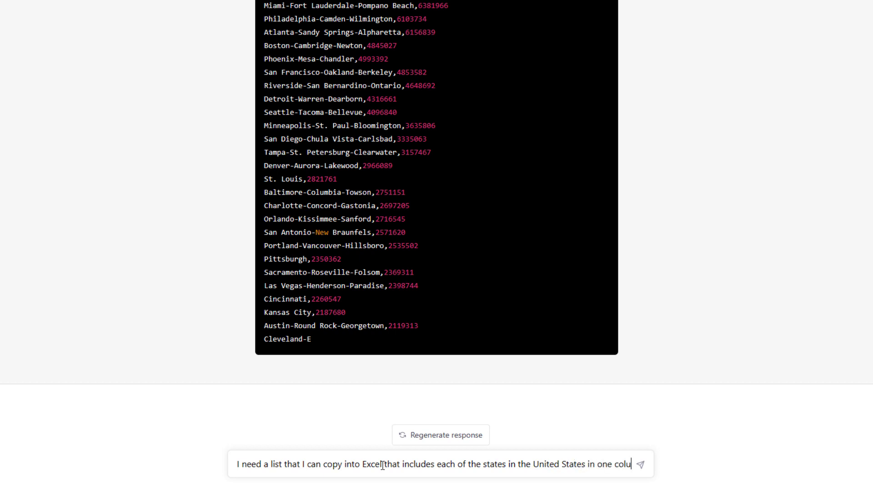
{"action": "type", "text": "mn, and the abbrevi"}
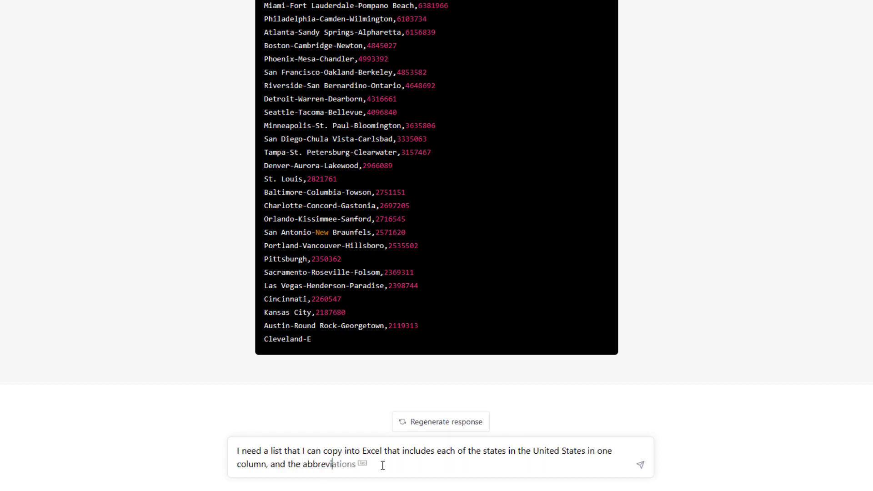
{"action": "type", "text": "ation for that state"}
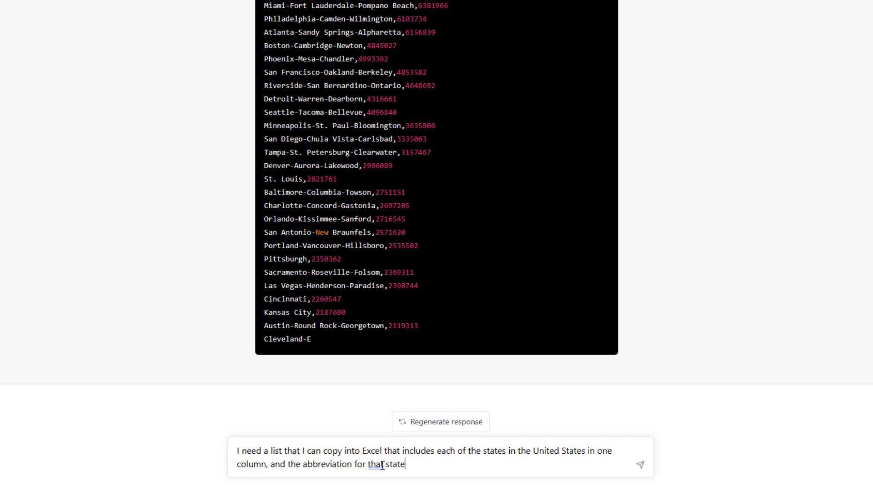
{"action": "type", "text": " in the second column."}
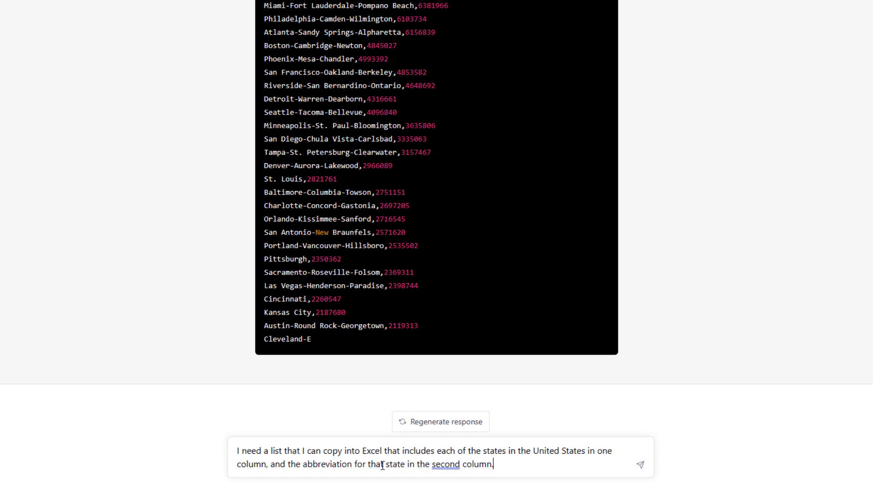
{"action": "key", "text": "Return"}
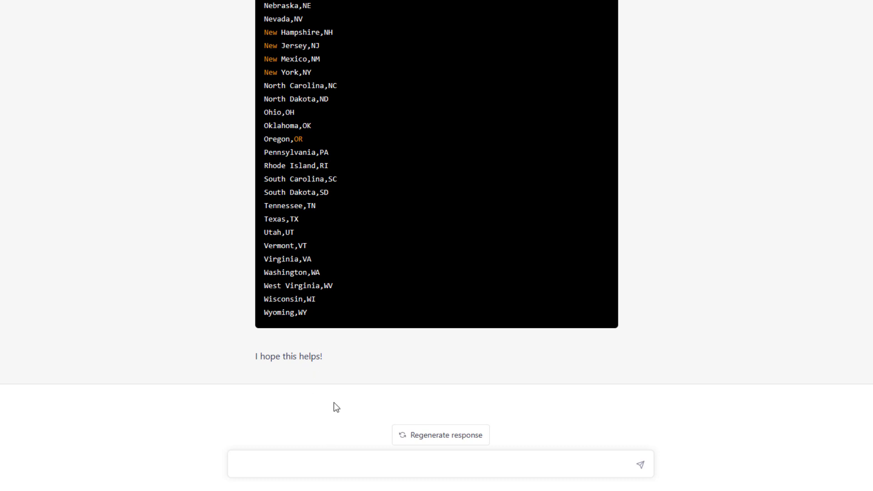
Send the follow-up prompt "Create the same list but without abbreviations."
{"action": "left_click", "coordinate": [295, 458]}
{"action": "type", "text": "Create the same list but without abbreviations."}
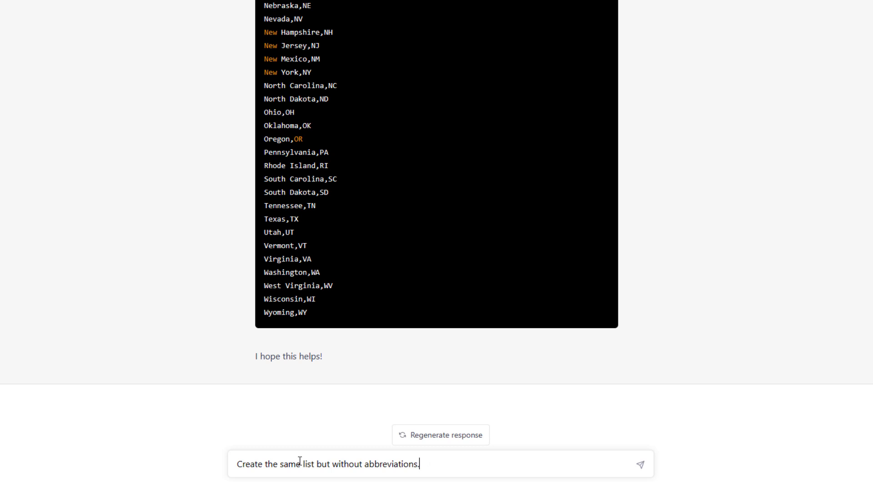
{"action": "key", "text": "Return"}
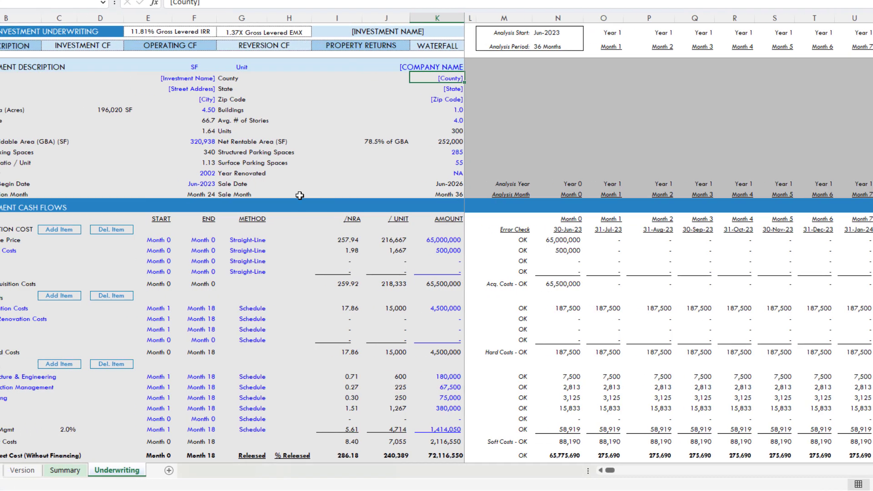
Add a new worksheet to the Excel workbook, narrow column A, and enter the title STATE AND COUNTIES in B2
{"action": "left_click", "coordinate": [221, 471]}
{"action": "left_click_drag", "start_coordinate": [53, 19], "coordinate": [25, 18]}
{"action": "left_click", "coordinate": [40, 39]}
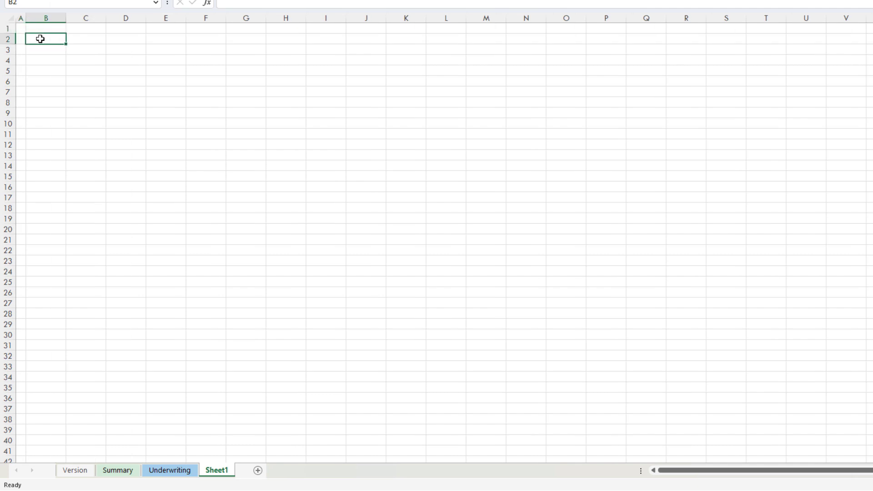
{"action": "type", "text": "STATE AND"}
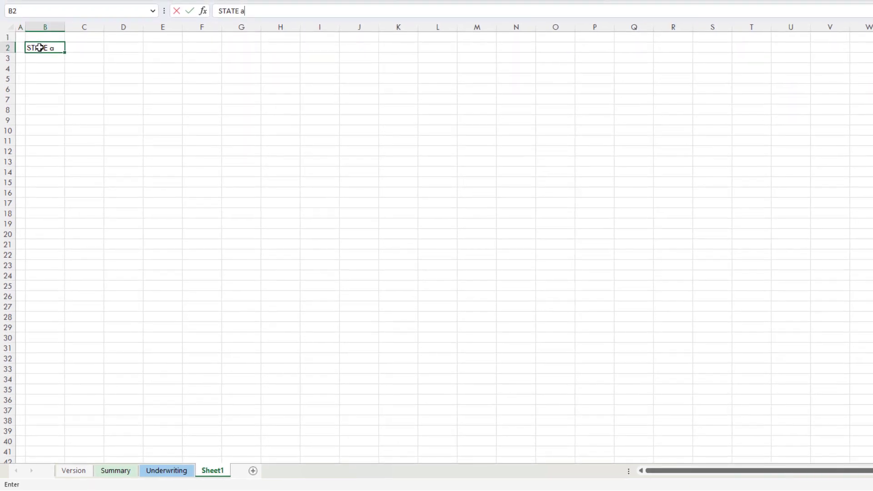
{"action": "type", "text": " COUNTIES"}
{"action": "key", "text": "Return"}
Enter the column headers State in B4 and Abbreviation in C4
{"action": "key", "text": "Return"}
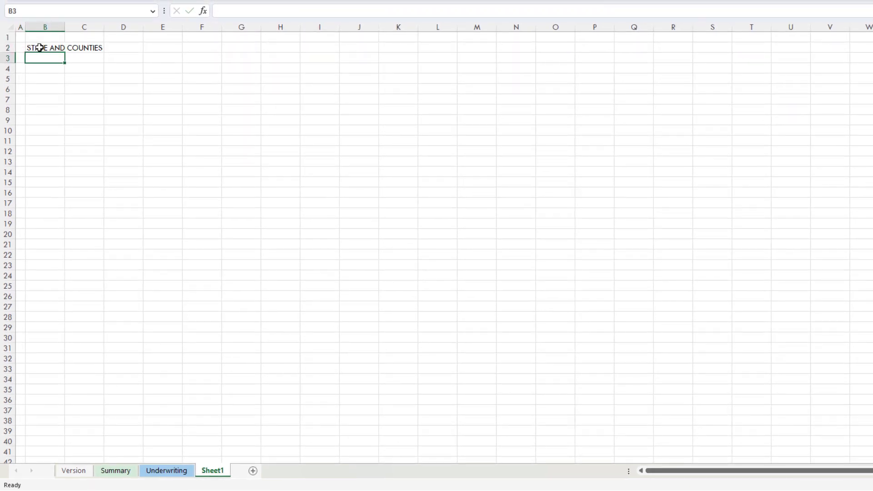
{"action": "type", "text": "Stat"}
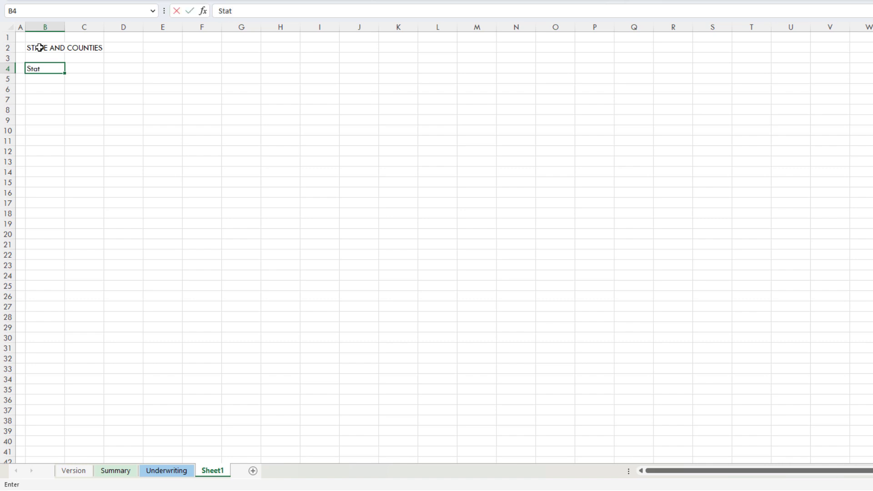
{"action": "type", "text": "e"}
{"action": "key", "text": "Tab"}
{"action": "type", "text": "Abbreviation"}
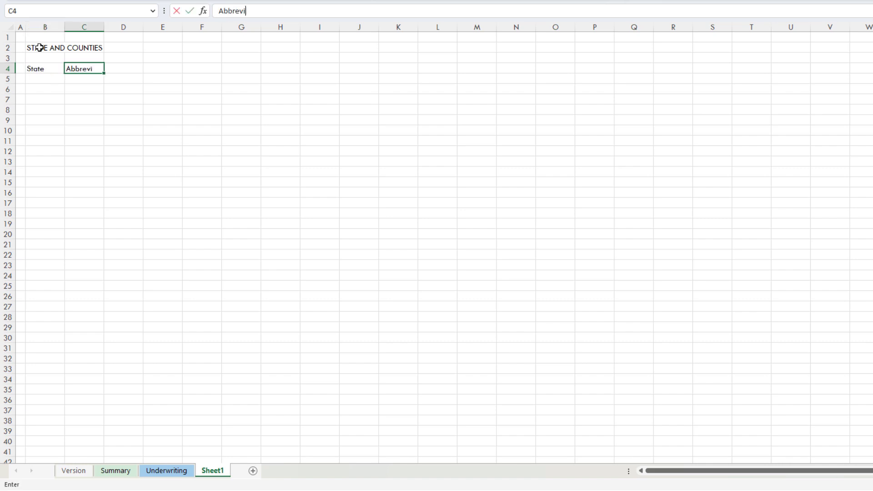
{"action": "key", "text": "Tab"}
Enter the headers State in G4 and County in H4 for a second table
{"action": "key", "text": "Tab"}
{"action": "key", "text": "Tab"}
{"action": "key", "text": "Tab"}
{"action": "key", "text": "Tab"}
{"action": "key", "text": "Tab"}
{"action": "key", "text": "shift+Tab"}
{"action": "key", "text": "shift+Tab"}
{"action": "key", "text": "shift+Tab"}
{"action": "key", "text": "shift+Tab"}
{"action": "key", "text": "Tab"}
{"action": "key", "text": "Tab"}
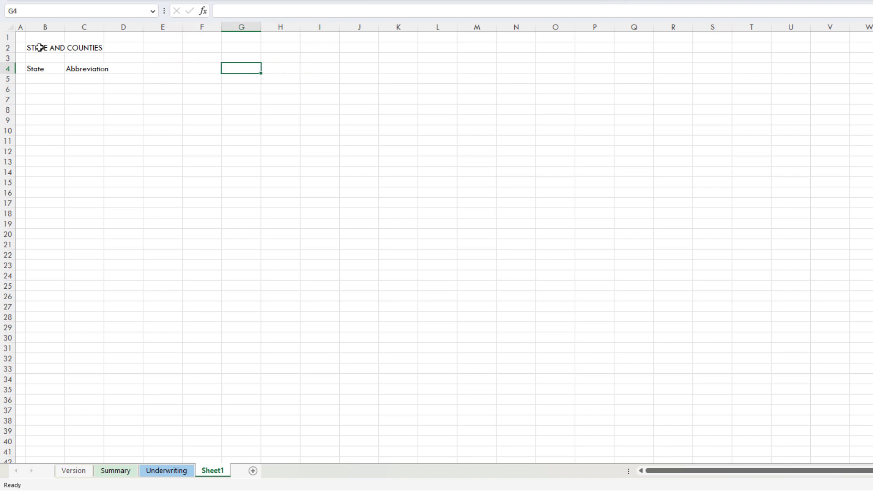
{"action": "type", "text": "State"}
{"action": "key", "text": "Tab"}
{"action": "type", "text": "Count"}
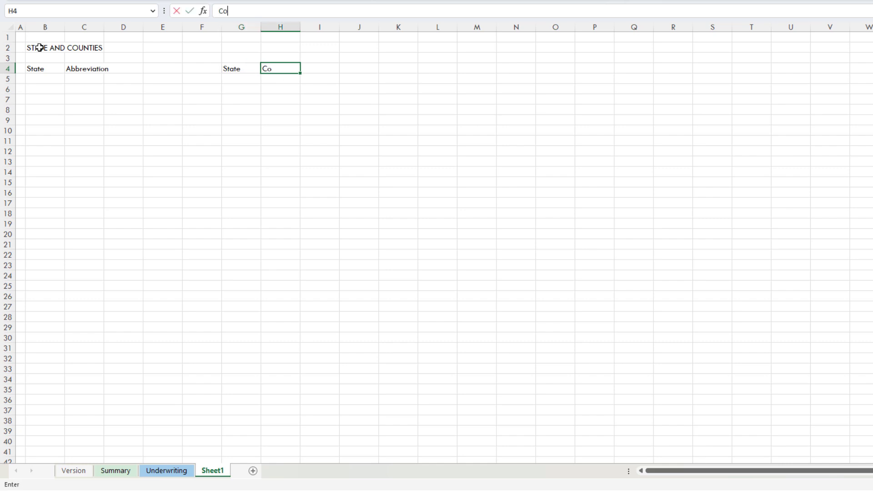
{"action": "key", "text": "Return"}
Copy the generated list of state names from ChatGPT and paste it into the Excel sheet starting at B5
{"action": "key", "text": "Up"}
{"action": "key", "text": "Left"}
{"action": "key", "text": "Left"}
{"action": "key", "text": "Left"}
{"action": "key", "text": "Left"}
{"action": "key", "text": "Left"}
{"action": "key", "text": "Left"}
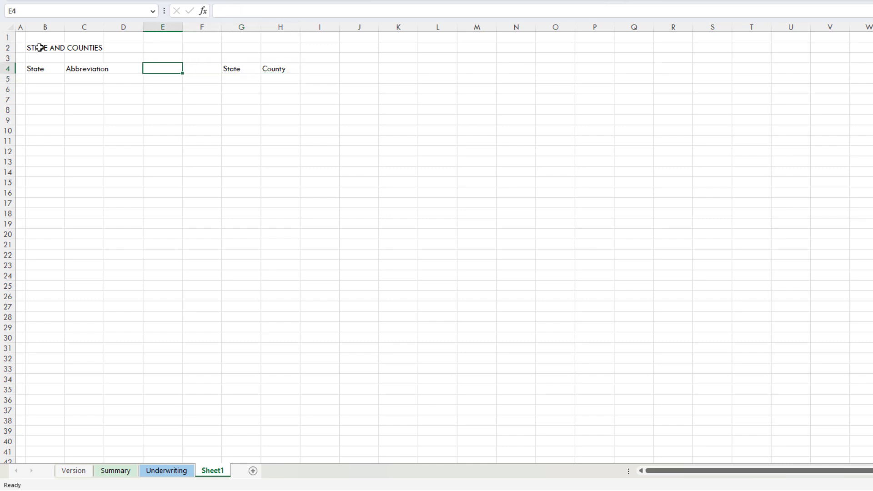
{"action": "key", "text": "Down"}
{"action": "key", "text": "alt+Tab"}
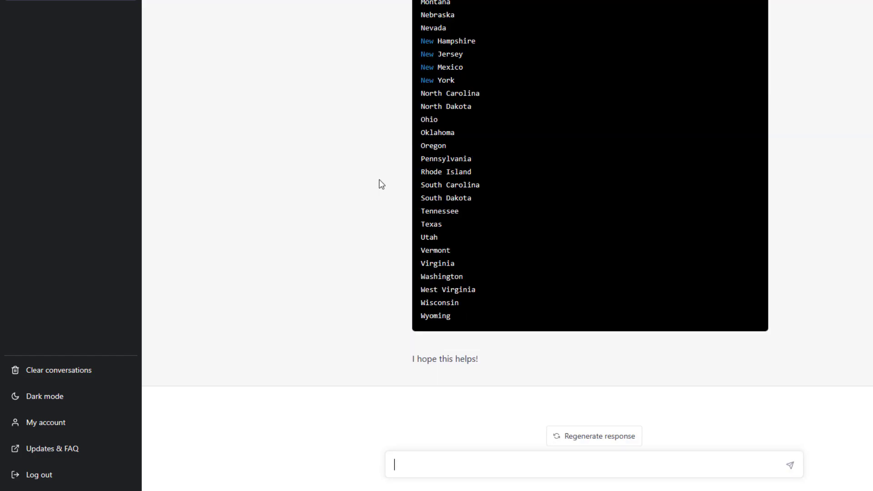
{"action": "scroll", "coordinate": [418, 323], "scroll_direction": "up", "scroll_amount": 9}
{"action": "scroll", "coordinate": [422, 315], "scroll_direction": "up", "scroll_amount": 2}
{"action": "left_click", "coordinate": [743, 138]}
{"action": "key", "text": "alt+Tab"}
{"action": "right_click", "coordinate": [49, 79]}
{"action": "left_click", "coordinate": [75, 154]}
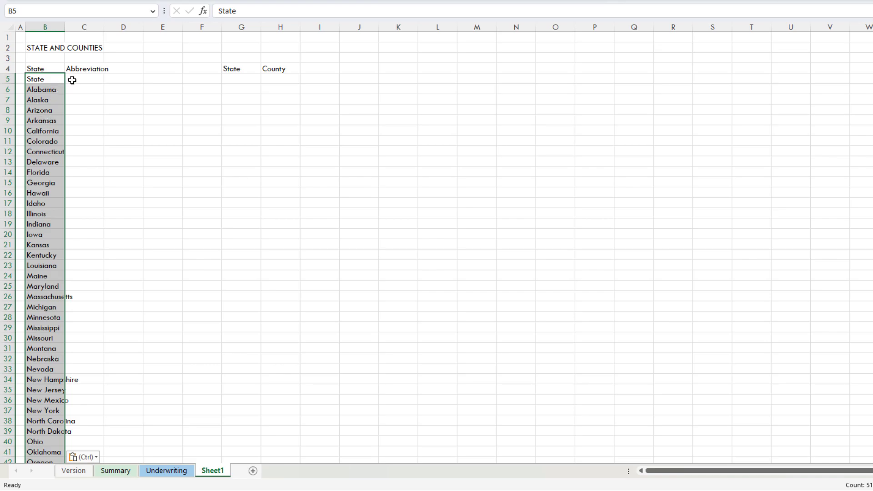
Switch to ChatGPT and send the prompt "Now give me the abbreviations."
{"action": "key", "text": "alt+Tab"}
{"action": "scroll", "coordinate": [573, 259], "scroll_direction": "down", "scroll_amount": 10}
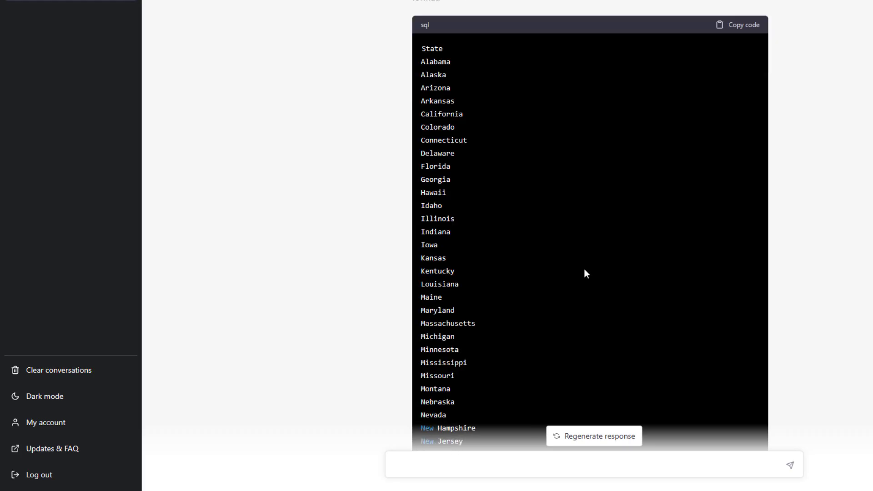
{"action": "type", "text": "Now give me the abbreviations."}
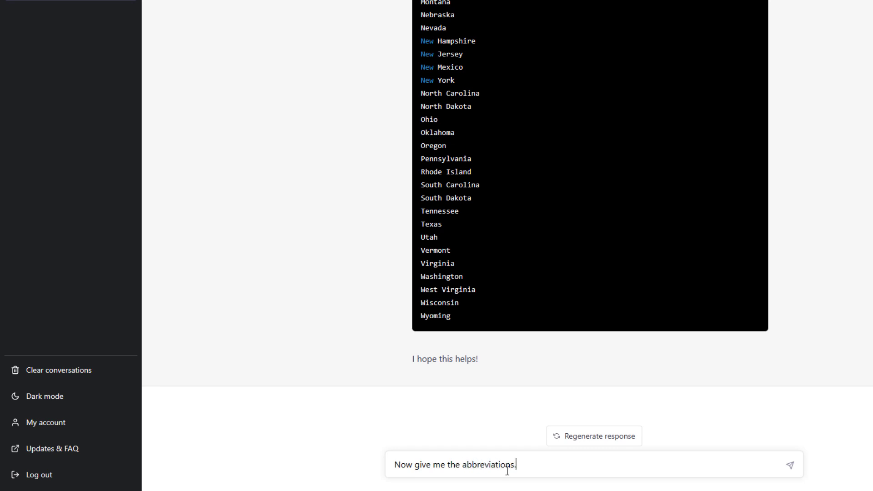
{"action": "key", "text": "Return"}
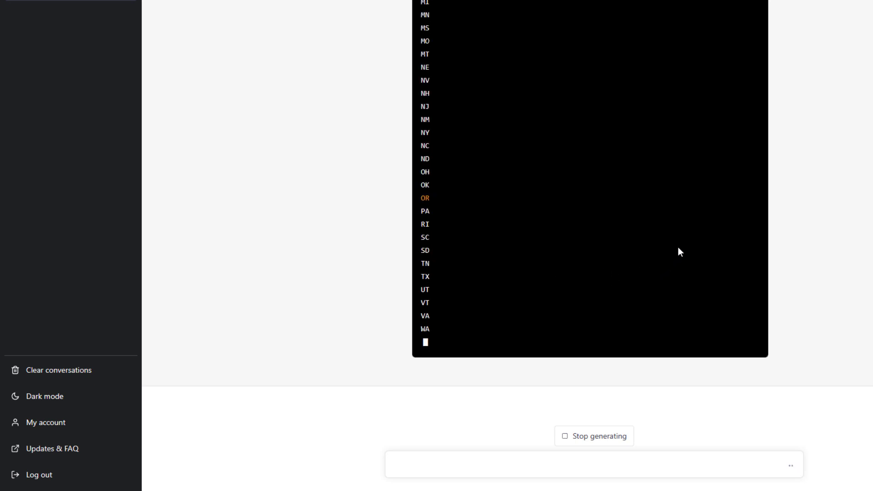
Copy the state abbreviations list from ChatGPT, paste it into Excel starting at C5, and check its alignment down to Wyoming
{"action": "scroll", "coordinate": [680, 245], "scroll_direction": "up", "scroll_amount": 10}
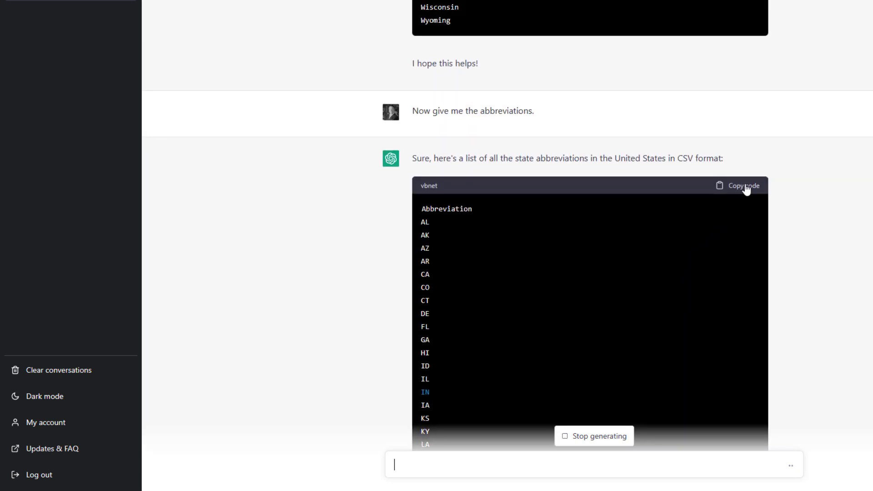
{"action": "left_click", "coordinate": [746, 190]}
{"action": "key", "text": "alt+Tab"}
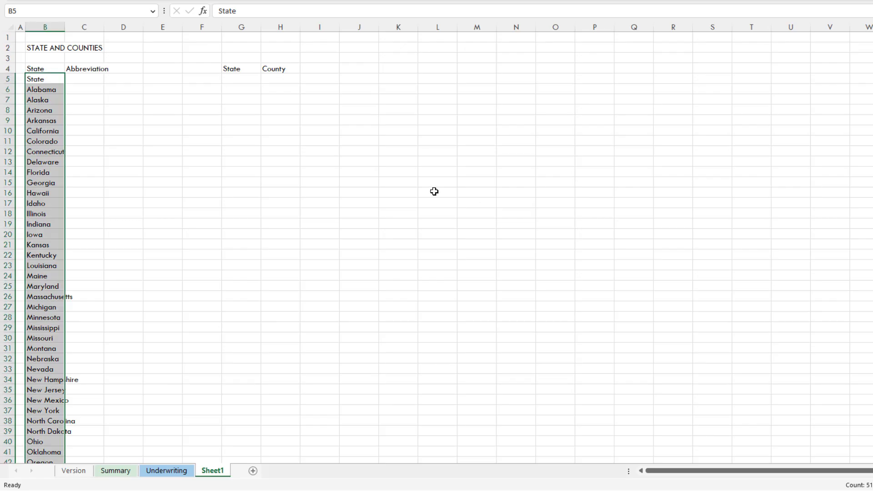
{"action": "left_click", "coordinate": [91, 79]}
{"action": "key", "text": "ctrl+v"}
{"action": "scroll", "coordinate": [98, 181], "scroll_direction": "down", "scroll_amount": 3}
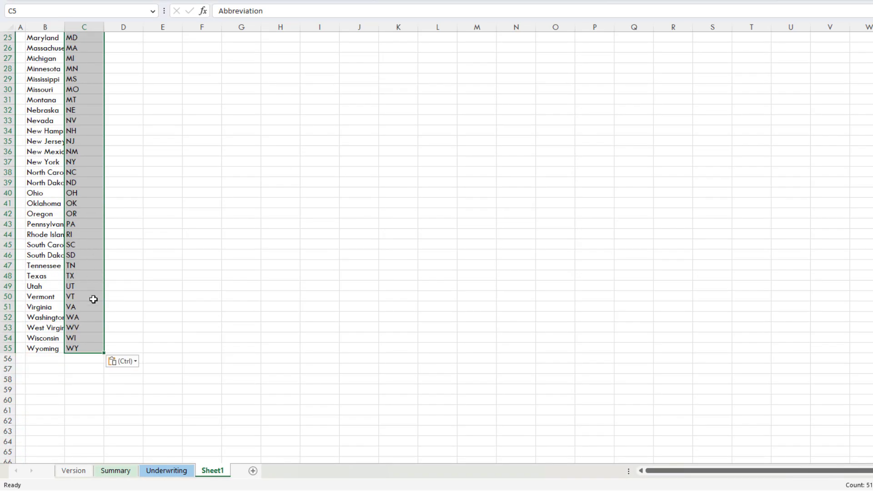
{"action": "left_click", "coordinate": [53, 347]}
{"action": "scroll", "coordinate": [70, 255], "scroll_direction": "up", "scroll_amount": 8}
{"action": "key", "text": "ctrl+v"}
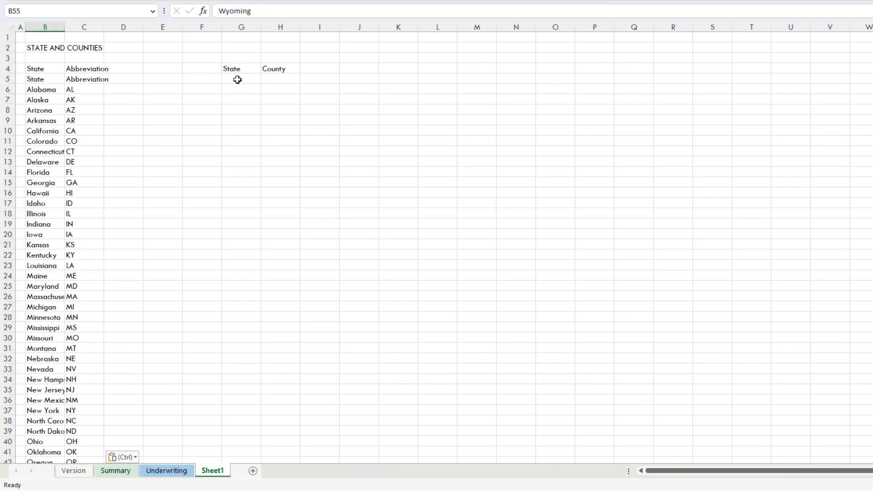
Delete row 5 containing the duplicate State and Abbreviation headers
{"action": "left_click", "coordinate": [10, 80]}
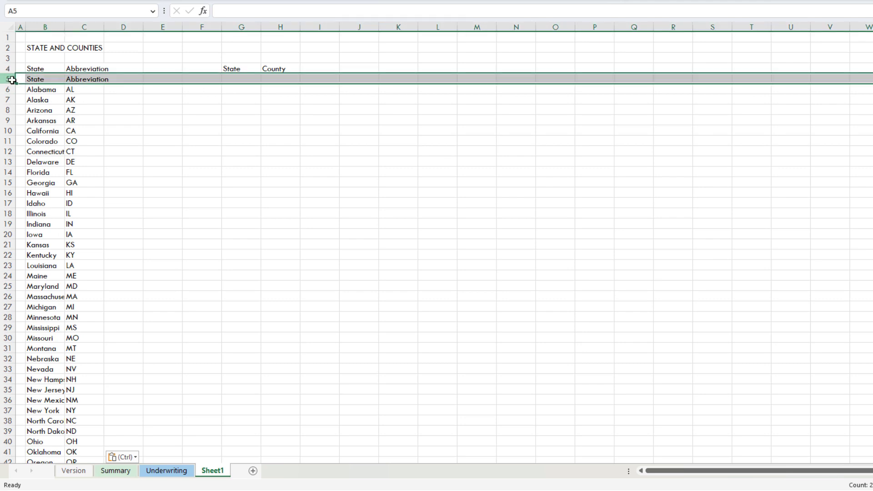
{"action": "key", "text": "ctrl+minus"}
{"action": "left_click", "coordinate": [86, 78]}
{"action": "left_click", "coordinate": [226, 78]}
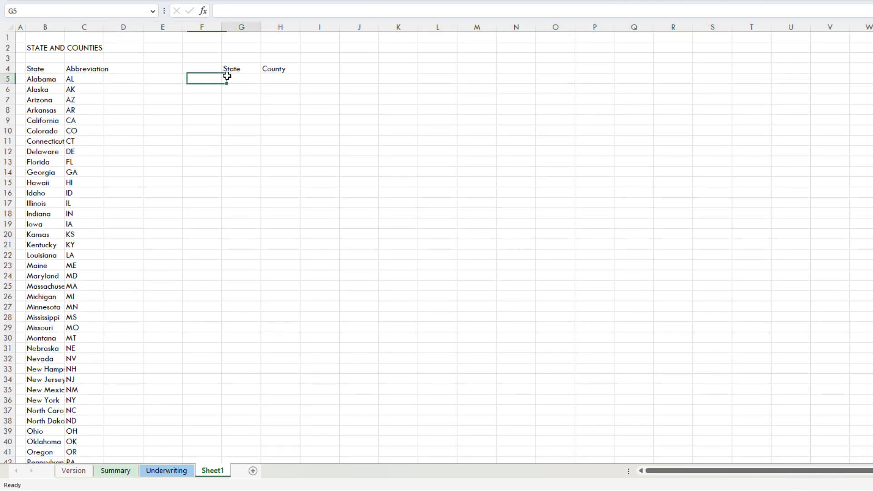
Make H5 the active cell in Excel, then switch to ChatGPT and ask it to create a list of every county in Alabama
{"action": "key", "text": "alt+Tab"}
{"action": "left_click_drag", "start_coordinate": [473, 209], "coordinate": [422, 209]}
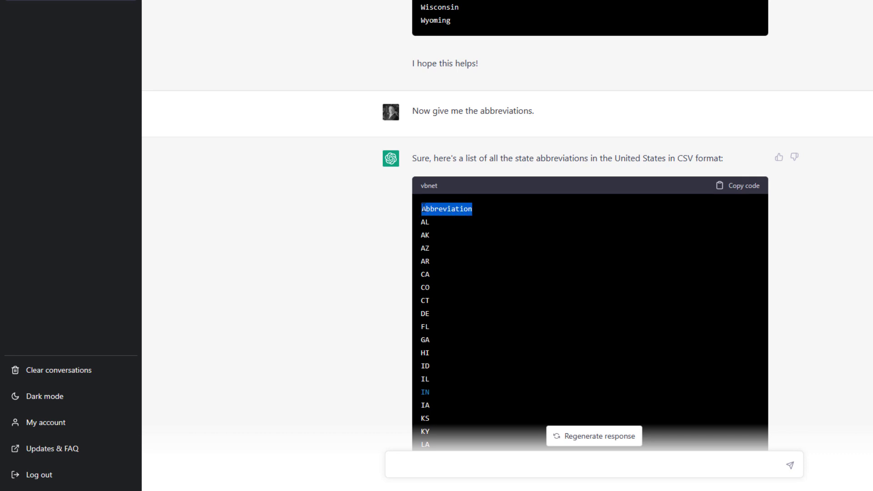
{"action": "left_click", "coordinate": [457, 209]}
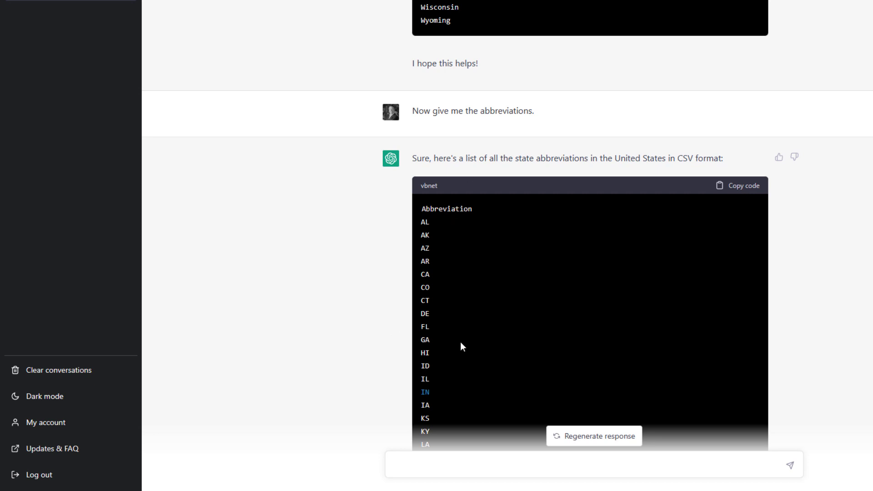
{"action": "scroll", "coordinate": [414, 289], "scroll_direction": "down", "scroll_amount": 10}
{"action": "left_click", "coordinate": [494, 462]}
{"action": "key", "text": "alt+Tab"}
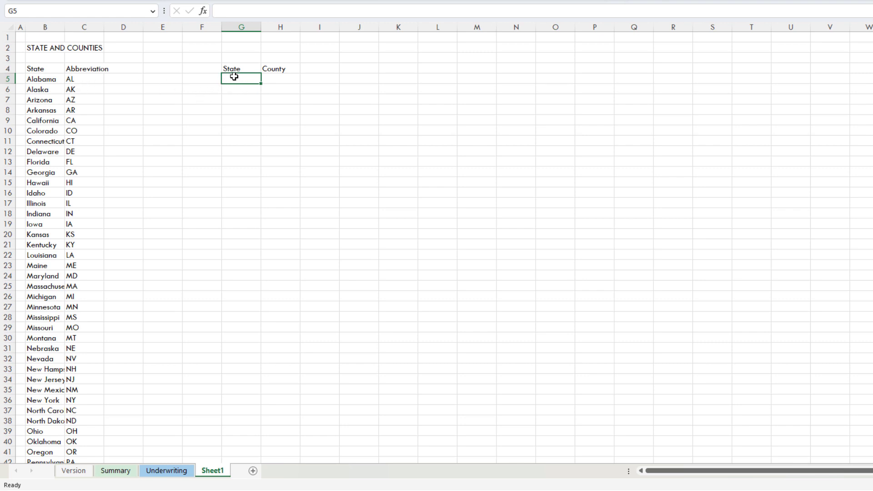
{"action": "left_click", "coordinate": [275, 81]}
{"action": "key", "text": "alt+Tab"}
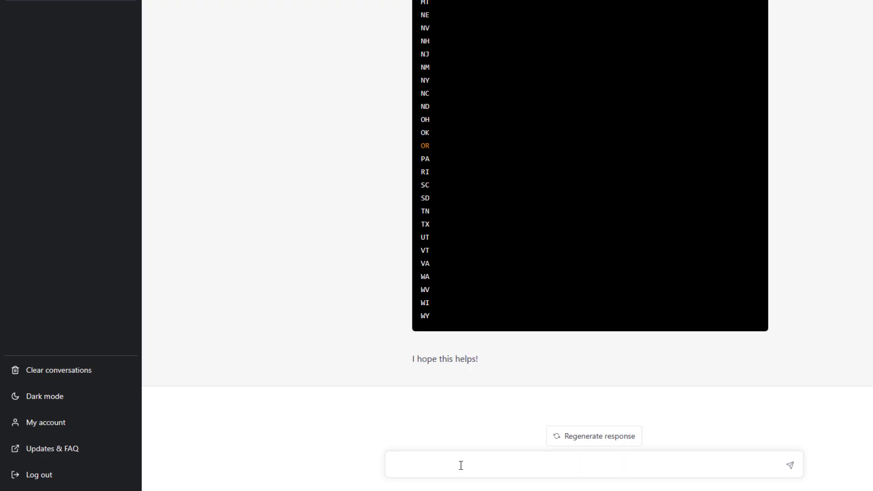
{"action": "type", "text": "Create a list of every county in"}
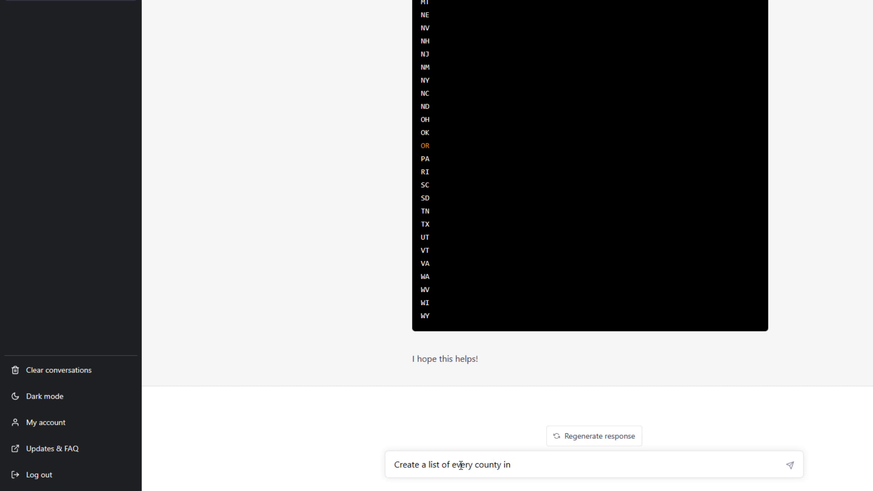
{"action": "key", "text": "alt+Tab"}
{"action": "key", "text": "alt+Tab"}
{"action": "type", "text": "alabama"}
{"action": "key", "text": "Return"}
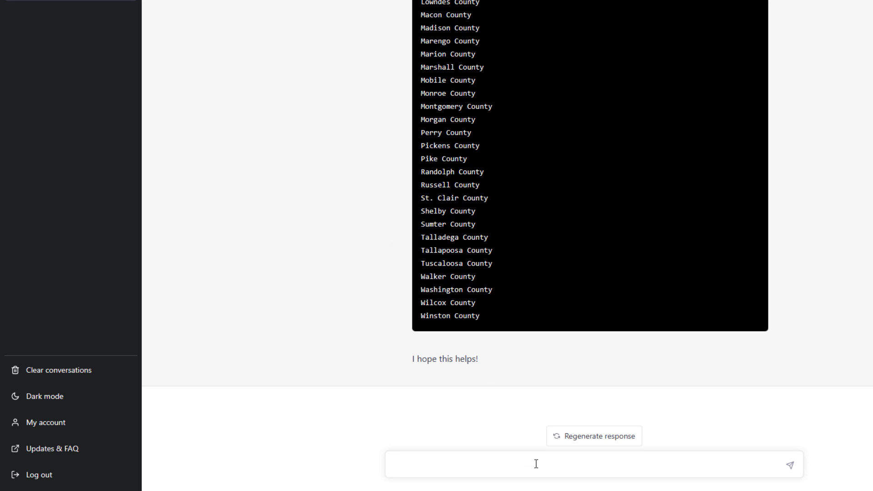
Send the follow-up prompt "Create the same list but remove the word County from the end of each result"
{"action": "scroll", "coordinate": [529, 289], "scroll_direction": "up", "scroll_amount": 15}
{"action": "left_click_drag", "start_coordinate": [484, 112], "coordinate": [456, 112]}
{"action": "scroll", "coordinate": [517, 263], "scroll_direction": "down", "scroll_amount": 15}
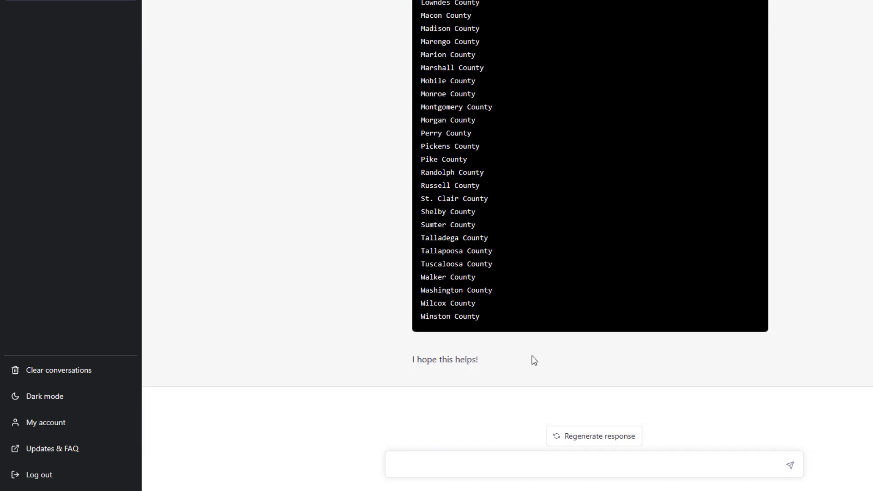
{"action": "type", "text": "Cr"}
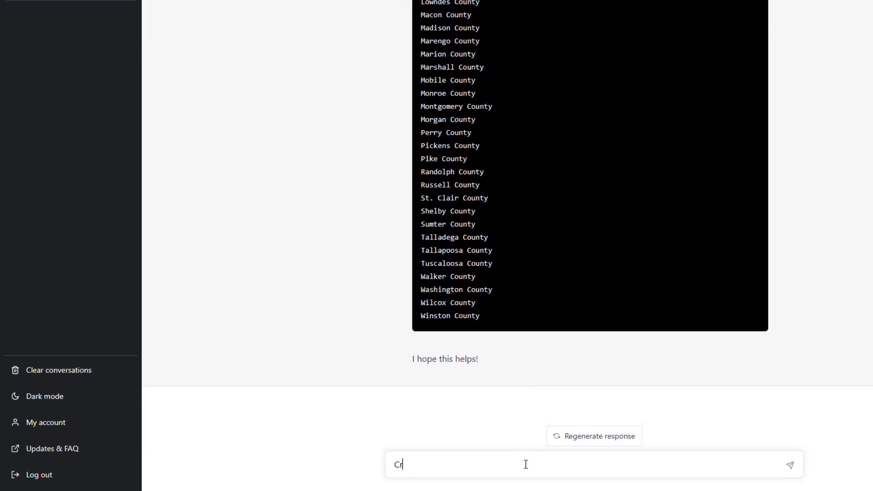
{"action": "type", "text": "eate the same list but remove the wo"}
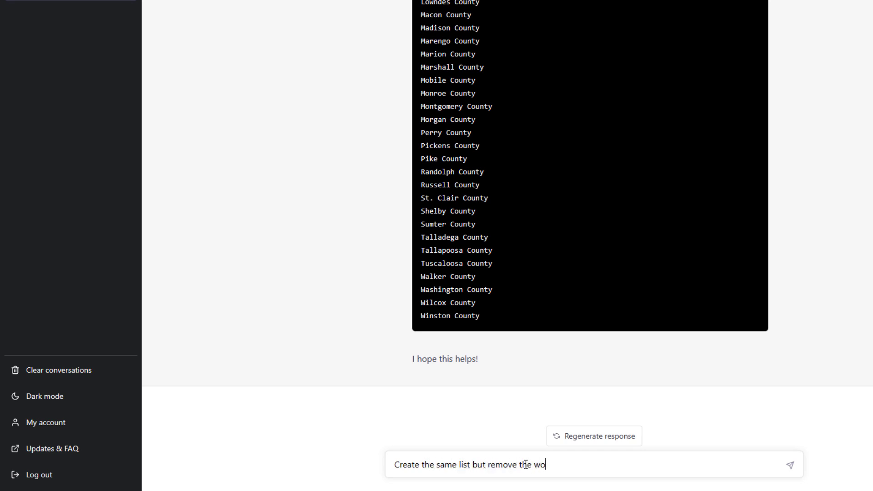
{"action": "type", "text": "rd County from the end e"}
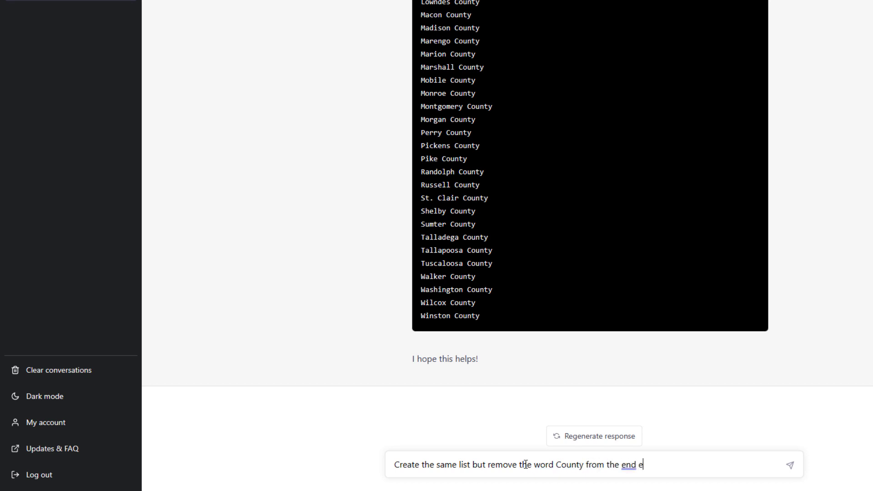
{"action": "type", "text": "of each result"}
{"action": "key", "text": "Return"}
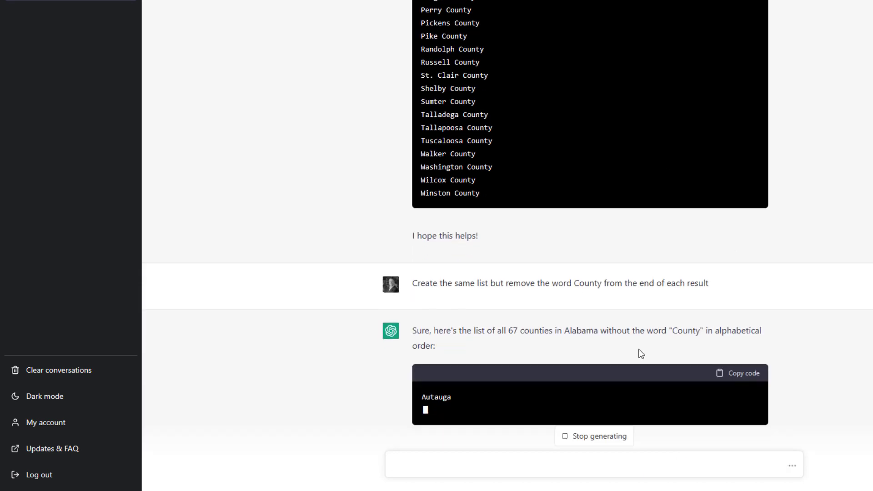
Review the earlier county list and stop generating the new Alabama list once it reaches Coosa
{"action": "scroll", "coordinate": [561, 122], "scroll_direction": "up", "scroll_amount": 15}
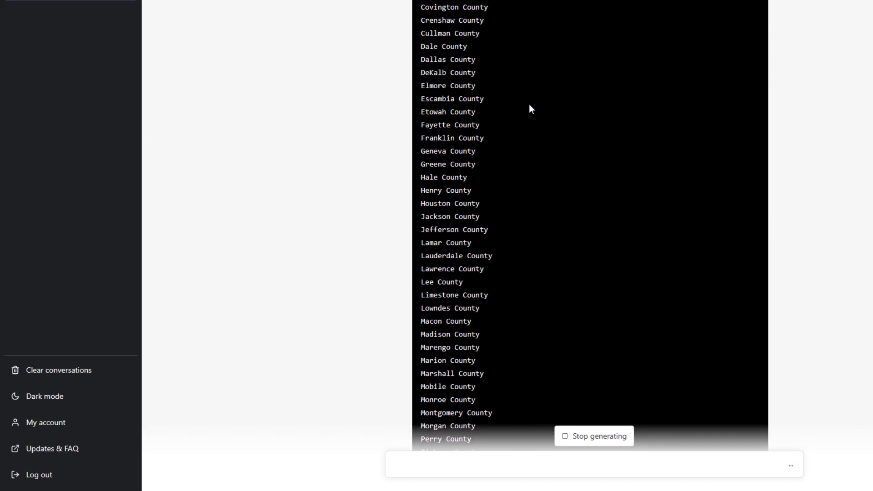
{"action": "scroll", "coordinate": [495, 97], "scroll_direction": "up", "scroll_amount": 7}
{"action": "scroll", "coordinate": [592, 179], "scroll_direction": "down", "scroll_amount": 20}
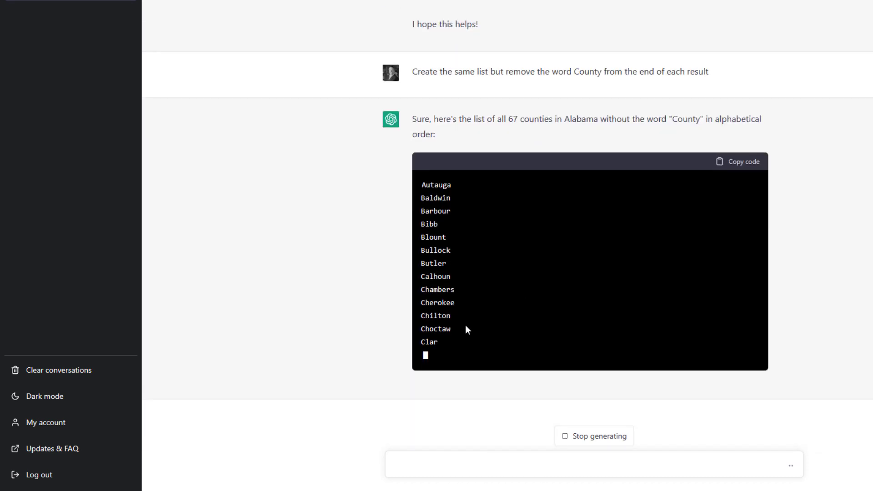
{"action": "left_click", "coordinate": [590, 443]}
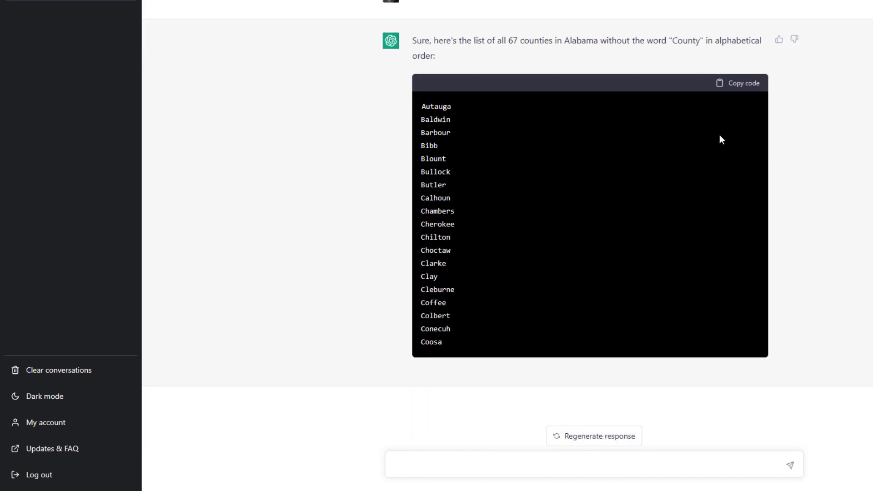
Copy the partial Alabama county list from ChatGPT and paste it into Excel starting at H5
{"action": "left_click", "coordinate": [741, 84]}
{"action": "key", "text": "alt+Tab"}
{"action": "key", "text": "ctrl+v"}
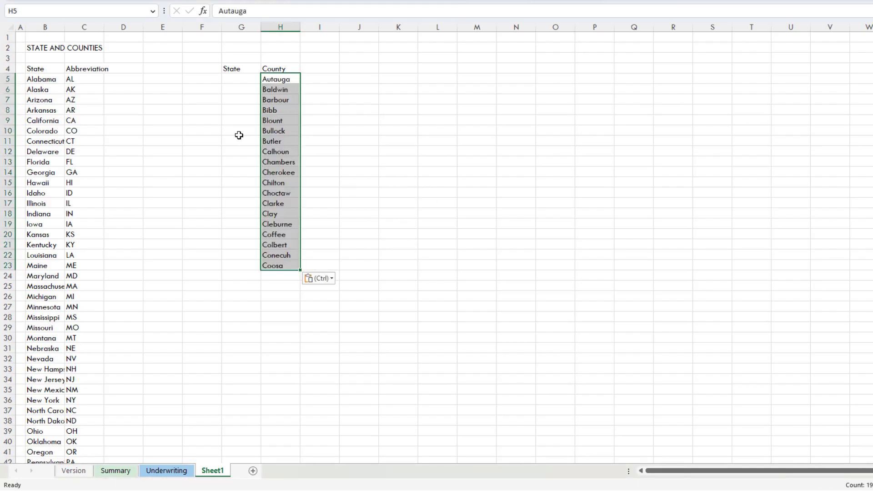
Fill G5:G23 with Alabama beside the pasted counties and move to J4
{"action": "left_click_drag", "start_coordinate": [231, 81], "coordinate": [257, 261]}
{"action": "type", "text": "Alabama"}
{"action": "key", "text": "ctrl+Return"}
{"action": "key", "text": "Right"}
{"action": "key", "text": "Right"}
{"action": "key", "text": "Right"}
{"action": "key", "text": "Right"}
{"action": "key", "text": "Up"}
{"action": "key", "text": "Left"}
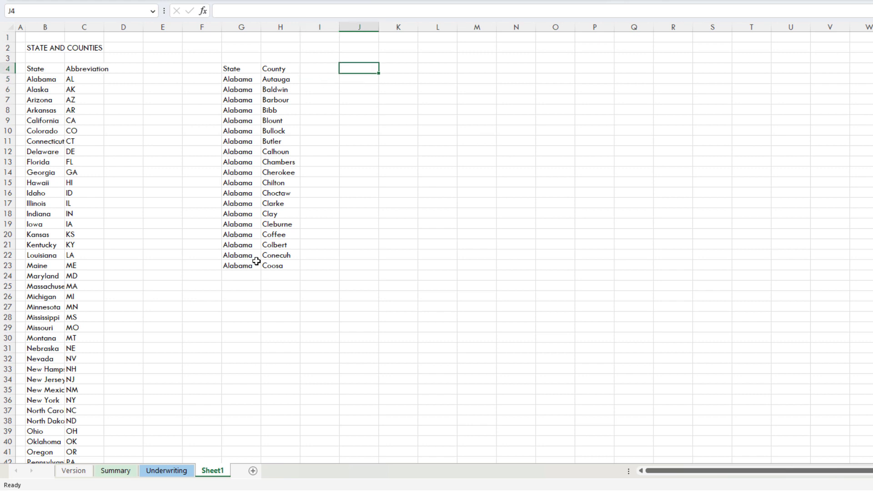
Examine the state and county columns on Sheet1 and the County and State input cells on the Underwriting sheet
{"action": "left_click_drag", "start_coordinate": [236, 69], "coordinate": [277, 265]}
{"action": "left_click", "coordinate": [257, 205]}
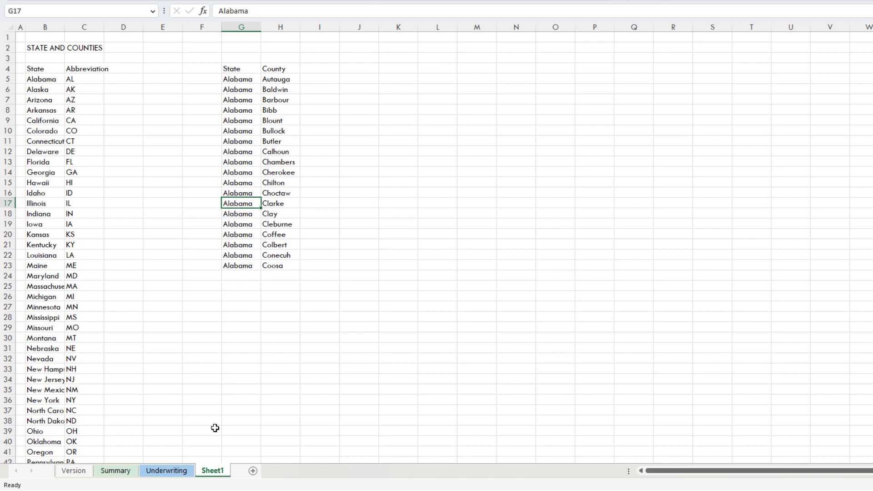
{"action": "left_click", "coordinate": [114, 471]}
{"action": "left_click", "coordinate": [147, 470]}
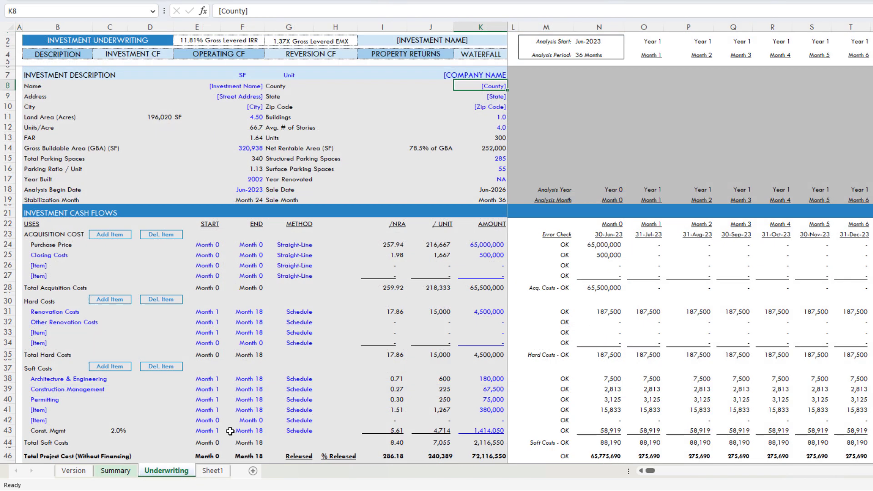
{"action": "left_click", "coordinate": [496, 96]}
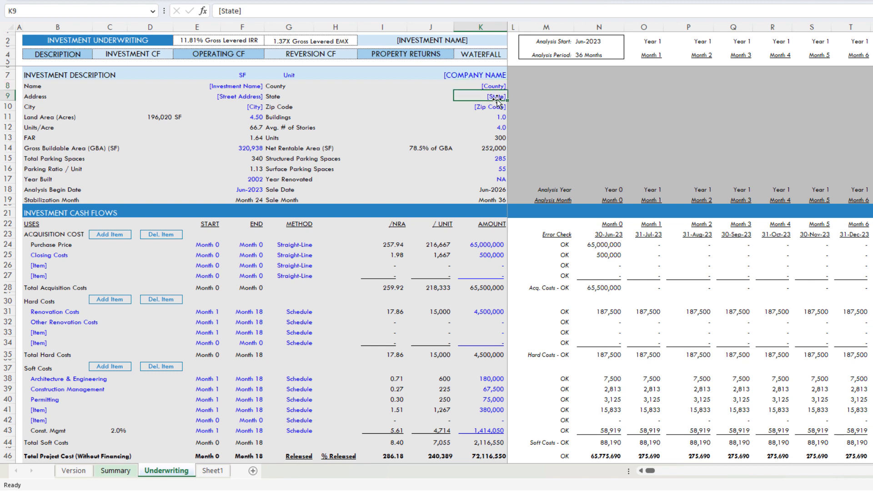
{"action": "left_click", "coordinate": [498, 86]}
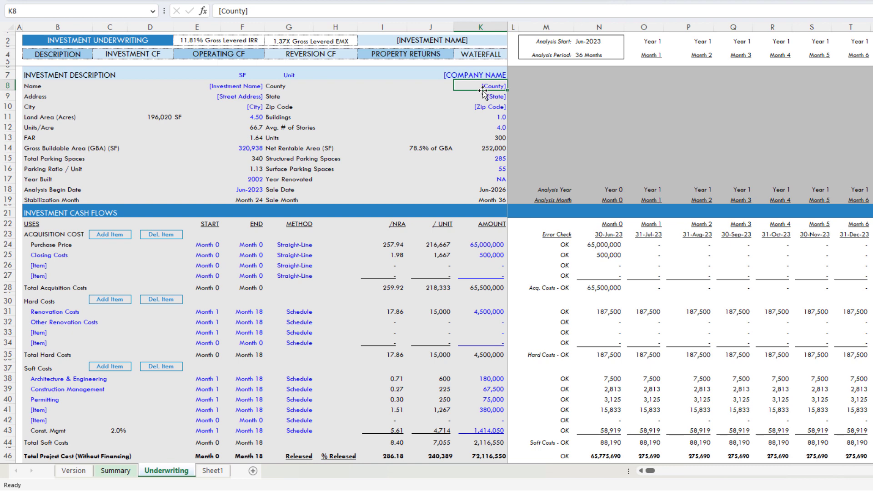
Switch to ChatGPT and draft a prompt starting "Create a list that we can copy into Excel that includes every county"
{"action": "key", "text": "alt+Tab"}
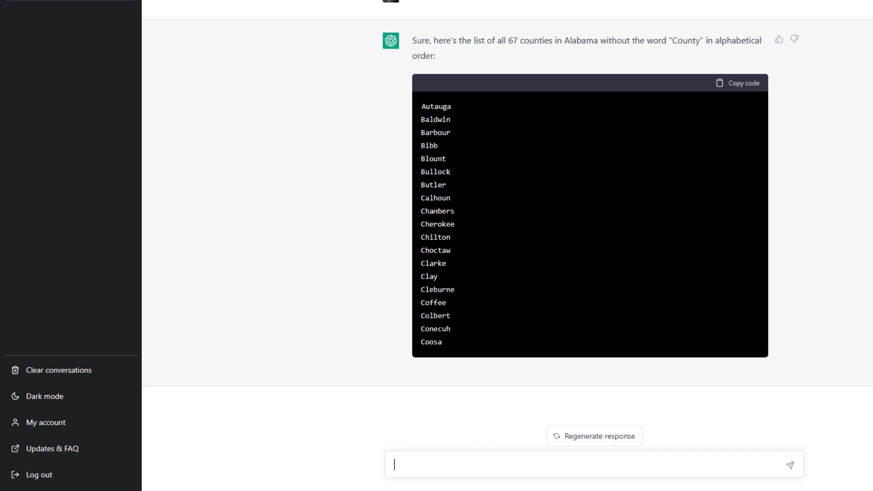
{"action": "type", "text": "Create a list of every "}
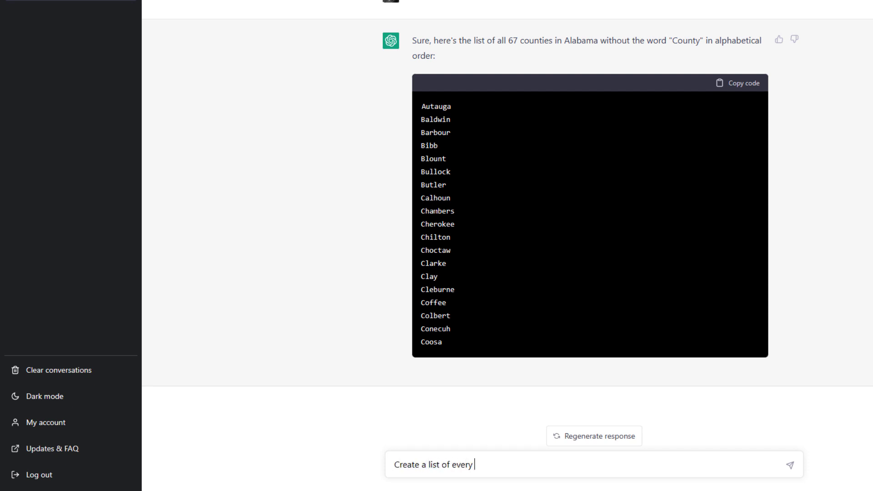
{"action": "type", "text": "state with"}
{"action": "key", "text": "BackSpace"}
{"action": "key", "text": "BackSpace"}
{"action": "key", "text": "BackSpace"}
{"action": "key", "text": "BackSpace"}
{"action": "key", "text": "BackSpace"}
{"action": "key", "text": "BackSpace"}
{"action": "key", "text": "BackSpace"}
{"action": "key", "text": "BackSpace"}
{"action": "key", "text": "BackSpace"}
{"action": "key", "text": "BackSpace"}
{"action": "key", "text": "BackSpace"}
{"action": "key", "text": "BackSpace"}
{"action": "key", "text": "BackSpace"}
{"action": "key", "text": "BackSpace"}
{"action": "key", "text": "BackSpace"}
{"action": "key", "text": "BackSpace"}
{"action": "type", "text": "that w caan copy into Excel that includes every county "}
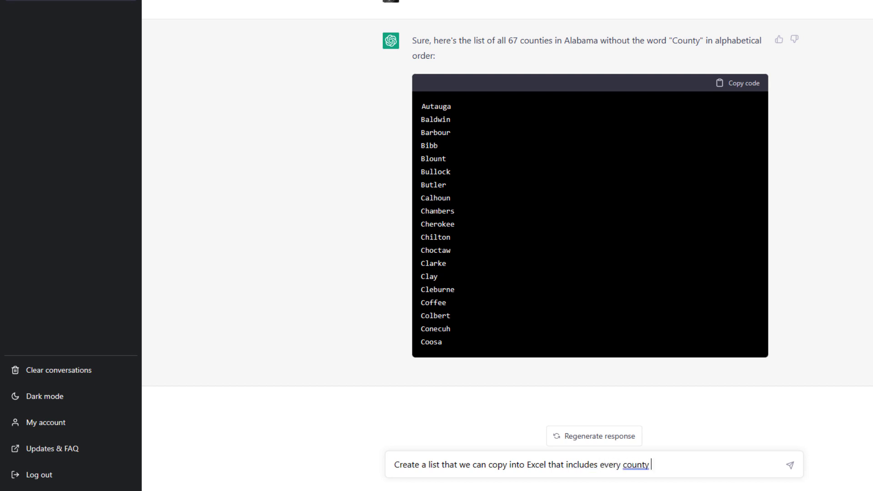
Extend the prompt with "in every state, with the cooresponding state in the left column and the county in the right column."
{"action": "type", "text": "in every state, with the coun"}
{"action": "key", "text": "BackSpace"}
{"action": "key", "text": "BackSpace"}
{"action": "key", "text": "BackSpace"}
{"action": "key", "text": "BackSpace"}
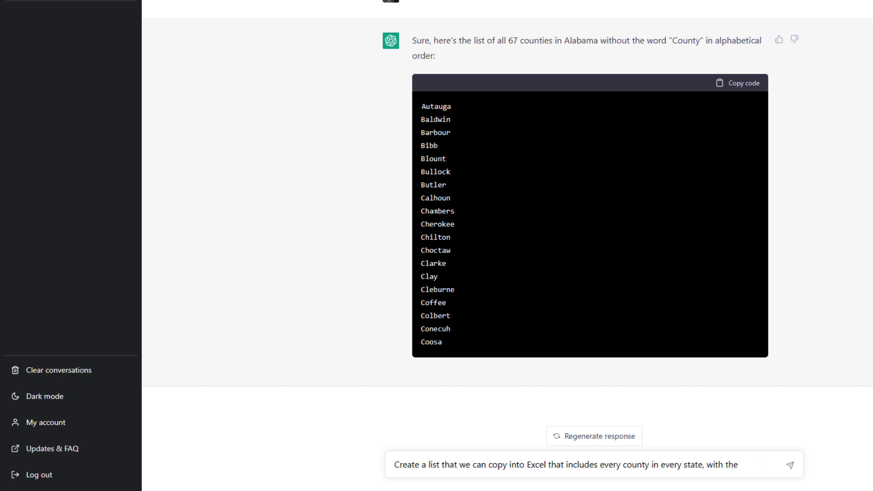
{"action": "type", "text": "cooresponding statein"}
{"action": "key", "text": "BackSpace"}
{"action": "key", "text": "BackSpace"}
{"action": "key", "text": "BackSpace"}
{"action": "type", "text": "in the left column and the coun"}
{"action": "key", "text": "BackSpace"}
{"action": "key", "text": "BackSpace"}
{"action": "key", "text": "BackSpace"}
{"action": "type", "text": "y in the righrt "}
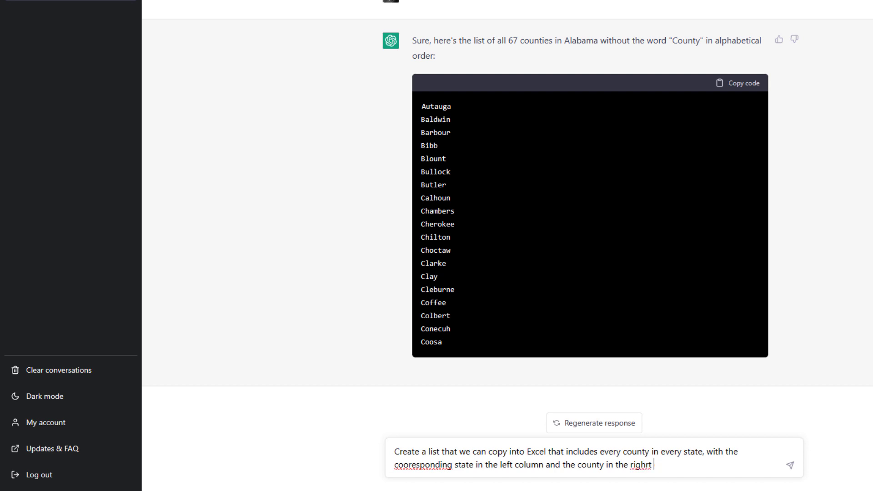
{"action": "type", "text": "t column"}
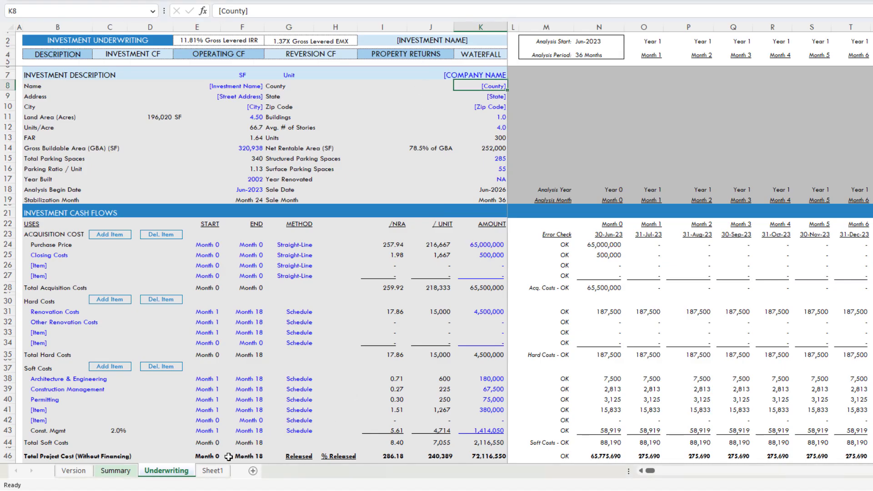
Check the layout of the State and County columns, G5:H23, on Sheet1 in Excel
{"action": "left_click", "coordinate": [213, 471]}
{"action": "left_click_drag", "start_coordinate": [248, 84], "coordinate": [280, 266]}
{"action": "left_click_drag", "start_coordinate": [238, 85], "coordinate": [245, 235]}
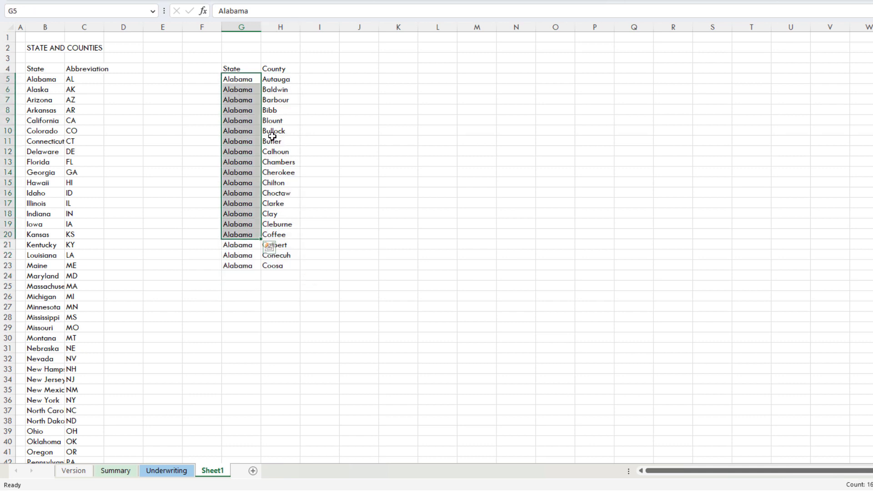
{"action": "left_click_drag", "start_coordinate": [285, 79], "coordinate": [274, 265]}
{"action": "left_click", "coordinate": [239, 265]}
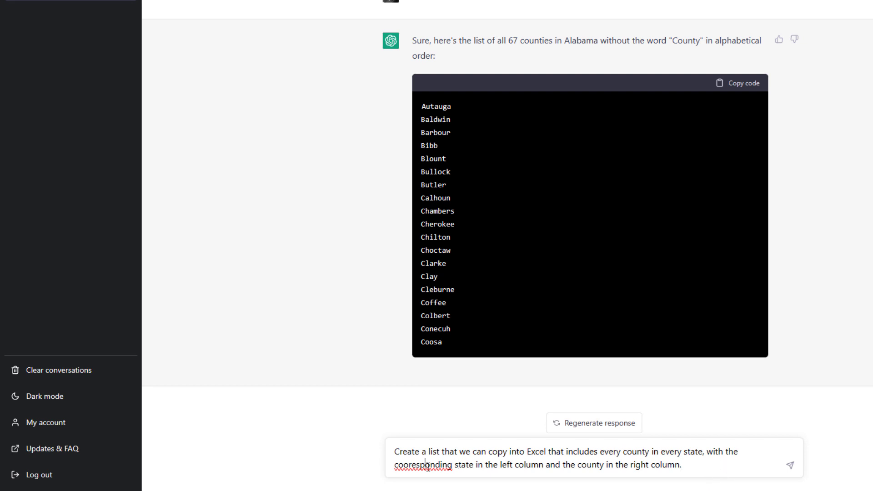
Back in ChatGPT, correct the misspelled "cooresponding" to "corresponding" and send the prompt
{"action": "right_click", "coordinate": [427, 465]}
{"action": "left_click", "coordinate": [427, 399]}
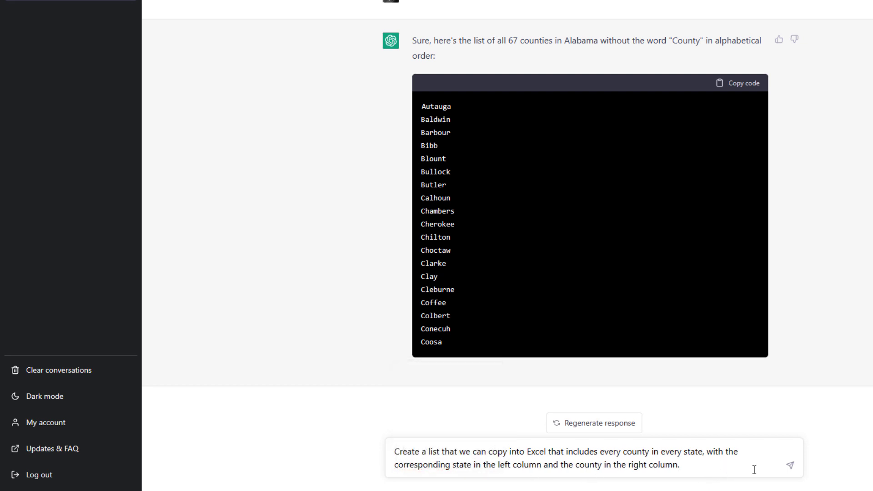
{"action": "left_click", "coordinate": [788, 467]}
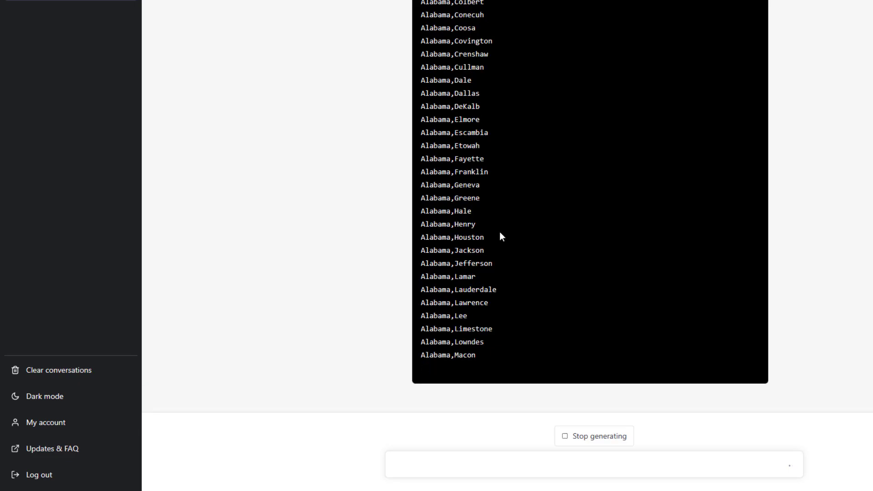
Review the state and county pairs as they generate and stop the response once it reaches Arizona
{"action": "scroll", "coordinate": [719, 274], "scroll_direction": "up", "scroll_amount": 5}
{"action": "scroll", "coordinate": [754, 156], "scroll_direction": "up", "scroll_amount": 3}
{"action": "scroll", "coordinate": [522, 195], "scroll_direction": "down", "scroll_amount": 7}
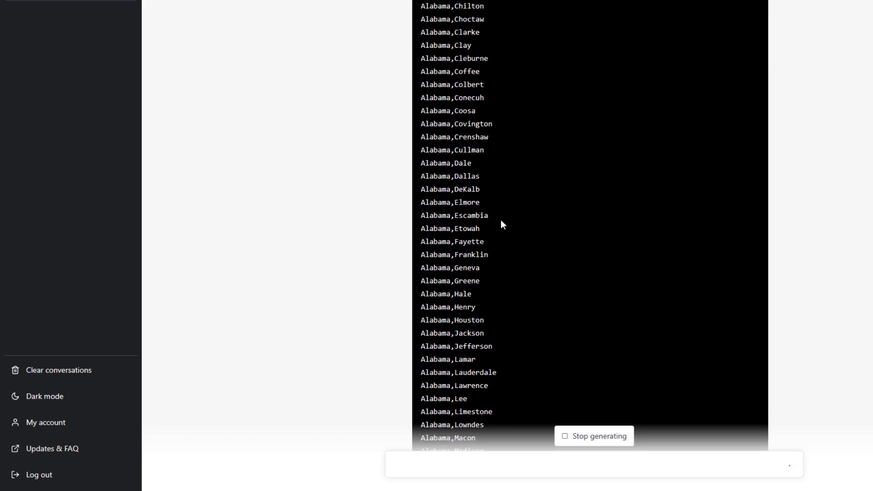
{"action": "scroll", "coordinate": [485, 209], "scroll_direction": "down", "scroll_amount": 7}
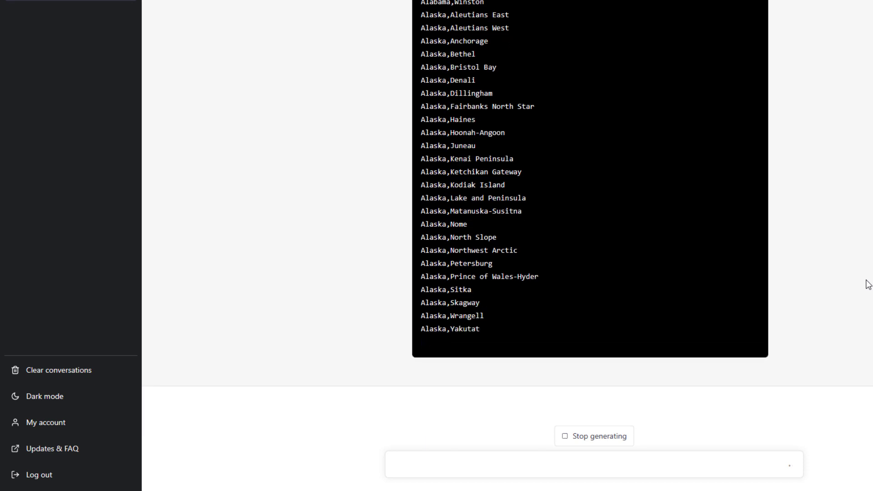
{"action": "left_click", "coordinate": [596, 437]}
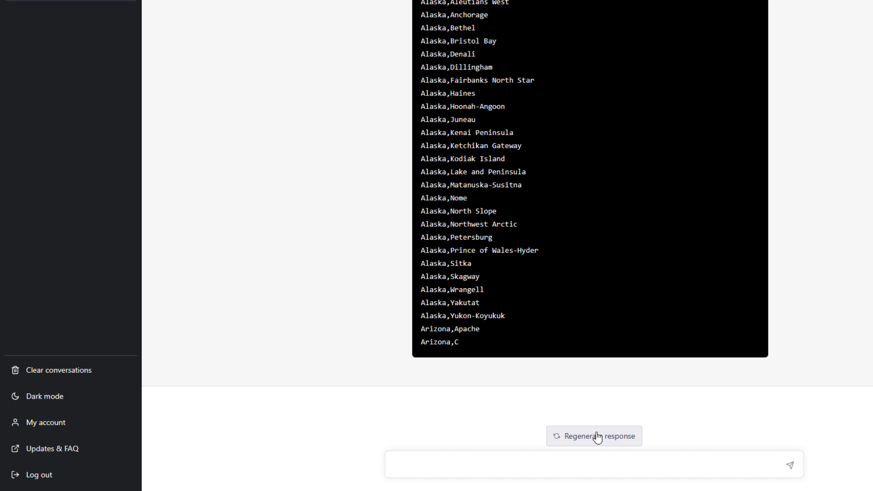
{"action": "left_click", "coordinate": [557, 466]}
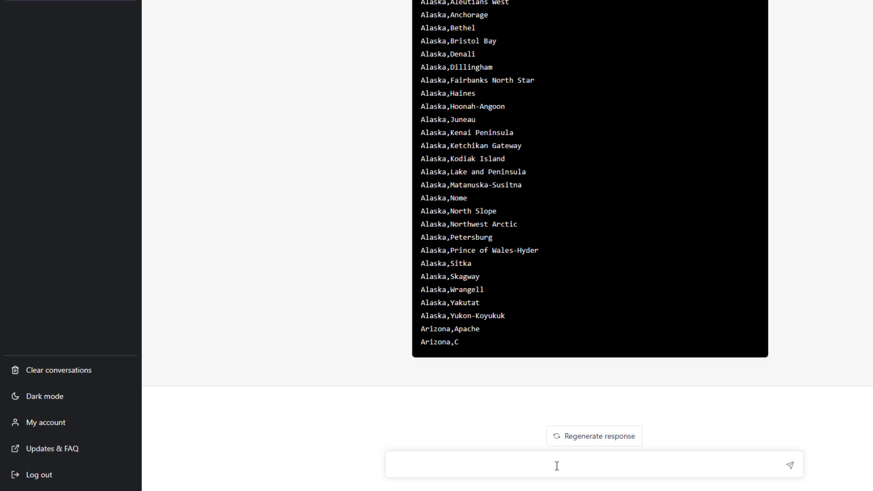
Switch to Excel and insert a blank row above Land Area (Acres) on the Underwriting sheet
{"action": "key", "text": "alt+Tab"}
{"action": "left_click", "coordinate": [115, 471]}
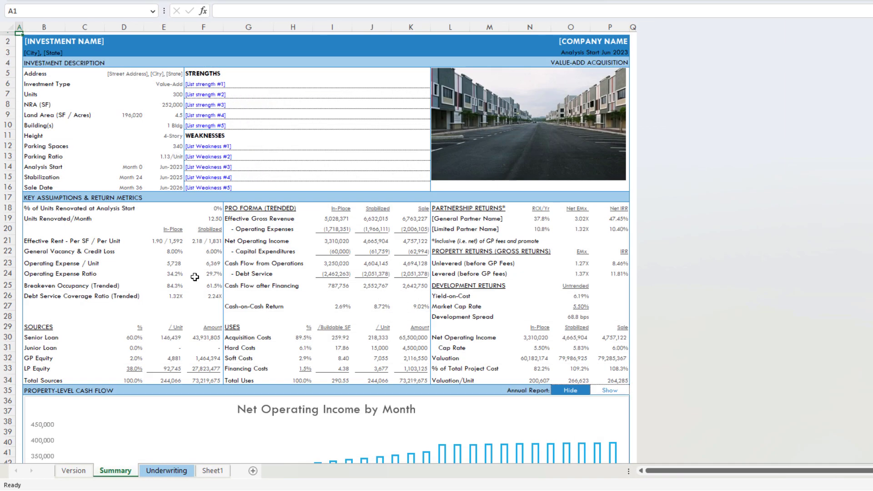
{"action": "left_click", "coordinate": [174, 470]}
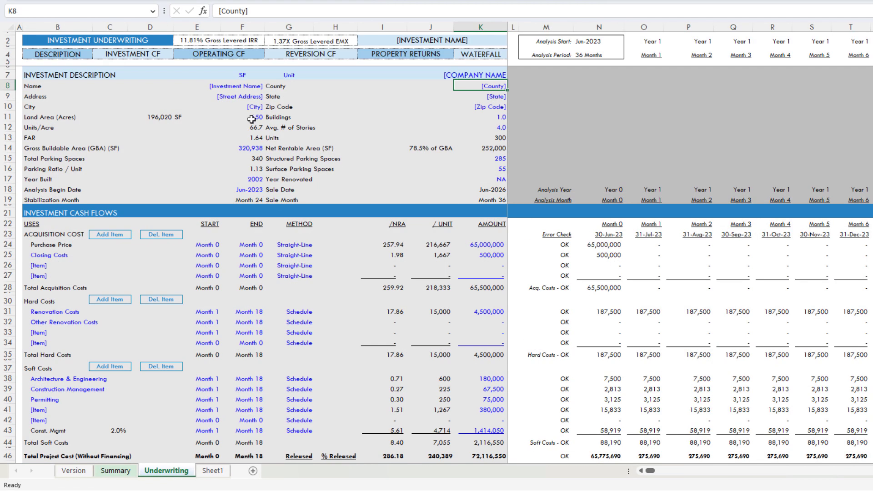
{"action": "left_click", "coordinate": [239, 138]}
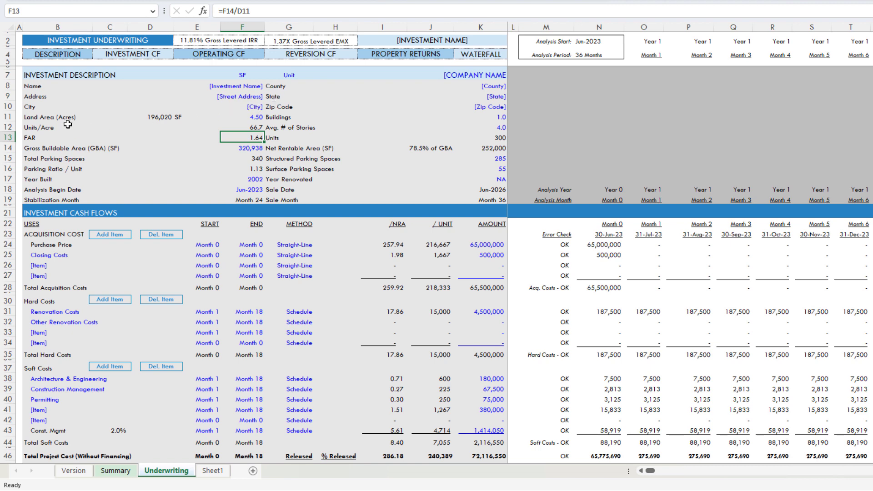
{"action": "left_click", "coordinate": [10, 117]}
{"action": "key", "text": "ctrl+shift+equal"}
{"action": "key", "text": "Right"}
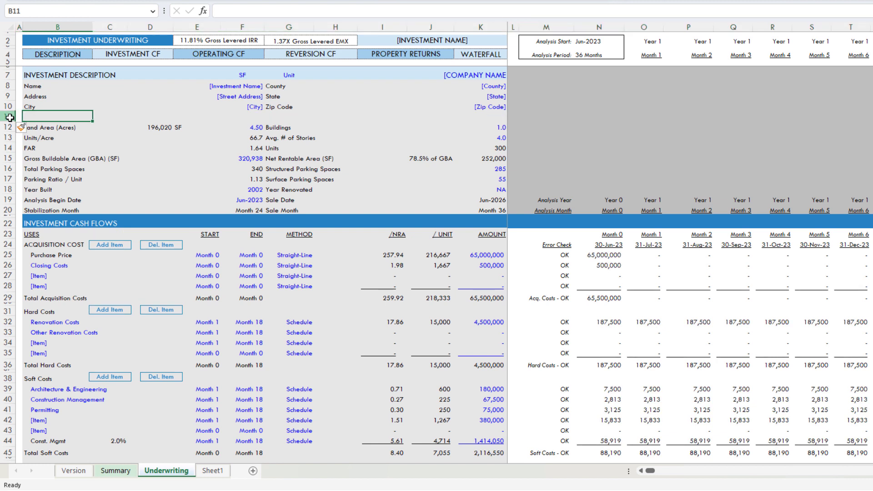
Label the new row "Property Sub-Type" in B11
{"action": "type", "text": "P"}
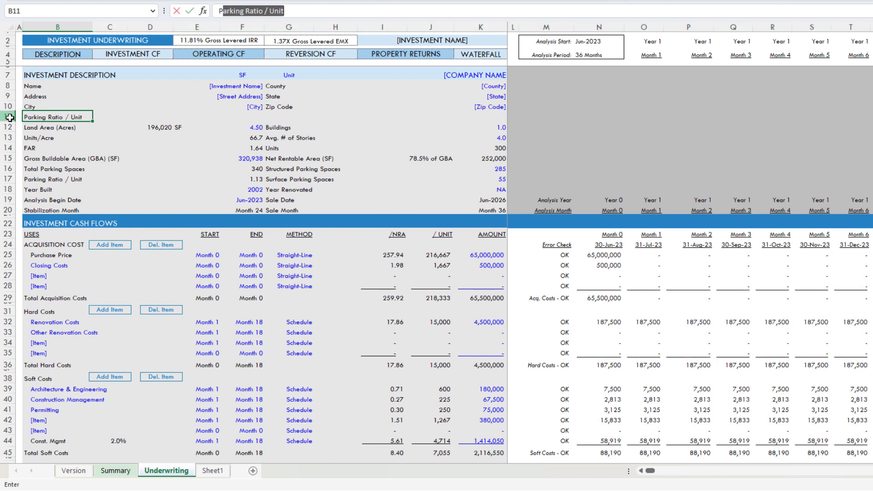
{"action": "type", "text": "roperty Sub-Tyope"}
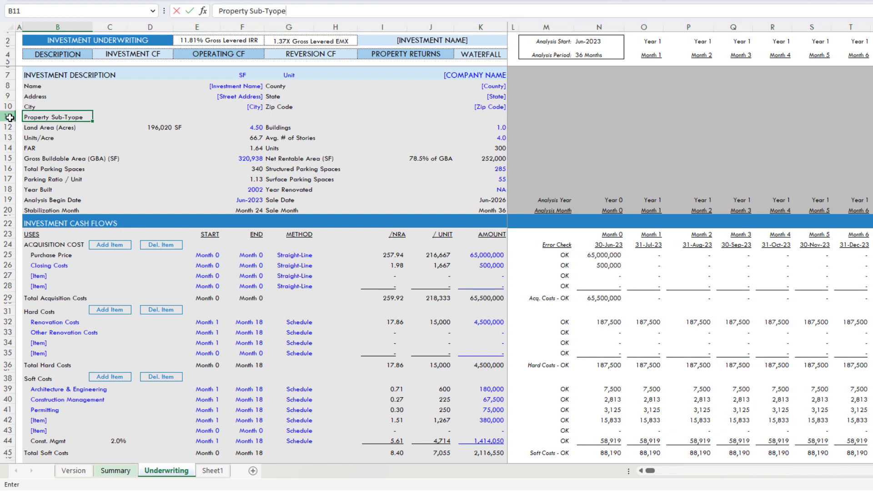
{"action": "key", "text": "BackSpace"}
{"action": "key", "text": "BackSpace"}
{"action": "key", "text": "BackSpace"}
{"action": "type", "text": "pe"}
{"action": "key", "text": "Return"}
{"action": "key", "text": "Up"}
{"action": "key", "text": "Right"}
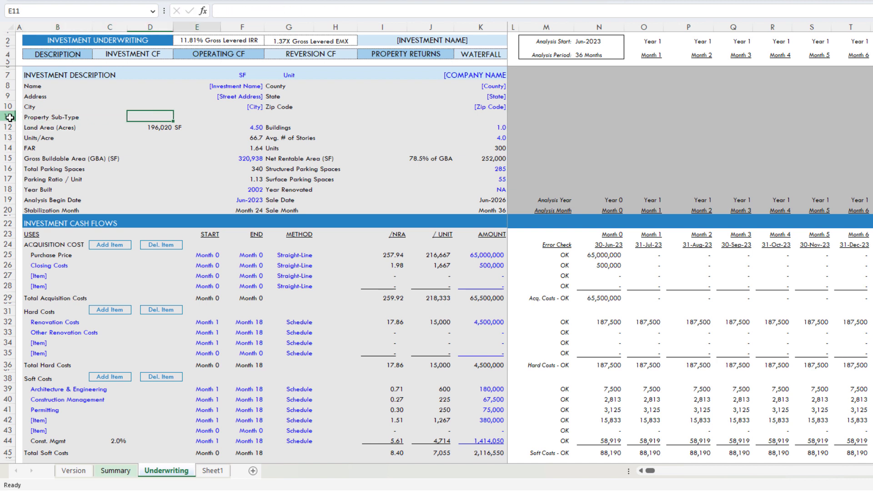
{"action": "key", "text": "Right"}
{"action": "type", "text": "Gar"}
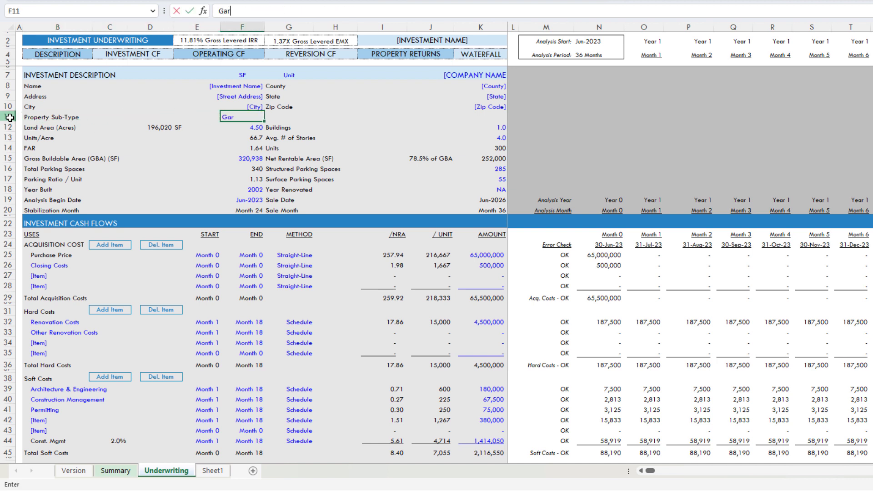
{"action": "type", "text": "den-Sty"}
{"action": "key", "text": "Escape"}
On Sheet1, enter the heading Sub-Type in K4 with Garden-Style, Mid-Rise and High-Rise listed below it
{"action": "left_click", "coordinate": [207, 474]}
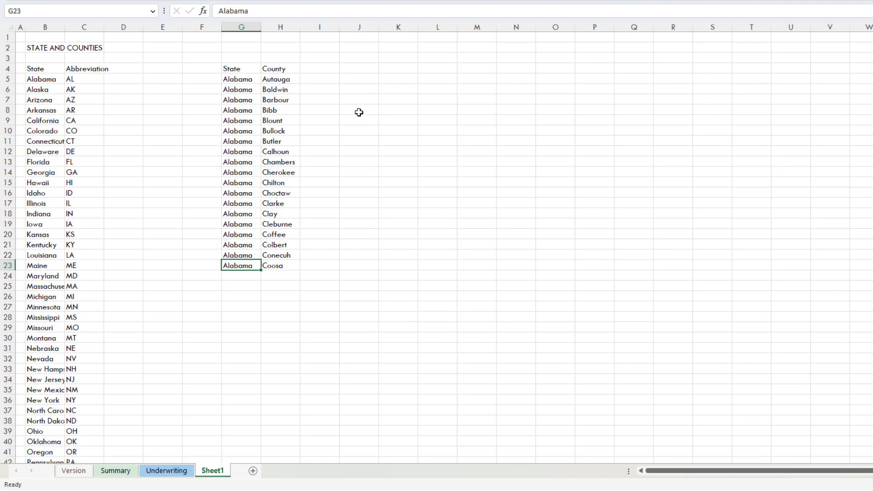
{"action": "left_click", "coordinate": [402, 69]}
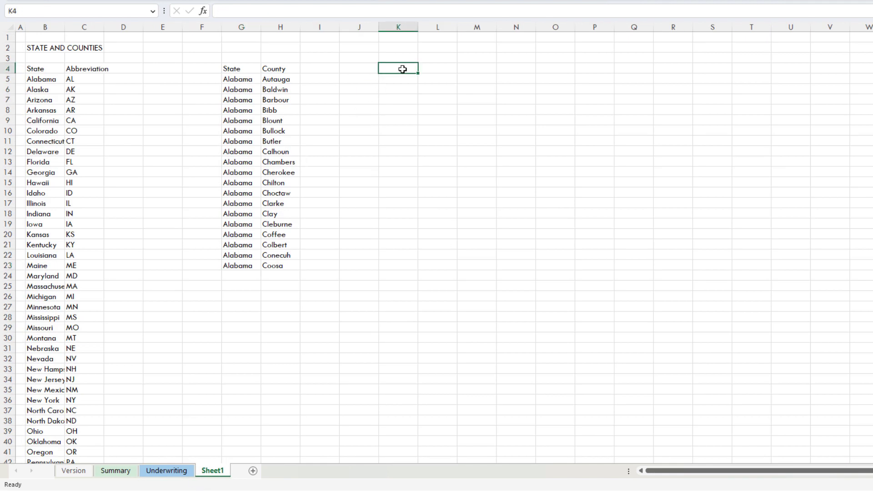
{"action": "type", "text": "Sub-Type"}
{"action": "key", "text": "Return"}
{"action": "type", "text": "Garden-Style"}
{"action": "key", "text": "Return"}
{"action": "type", "text": "Mid-Rise"}
{"action": "key", "text": "Return"}
{"action": "type", "text": "High-Rise"}
{"action": "key", "text": "Return"}
{"action": "key", "text": "Up"}
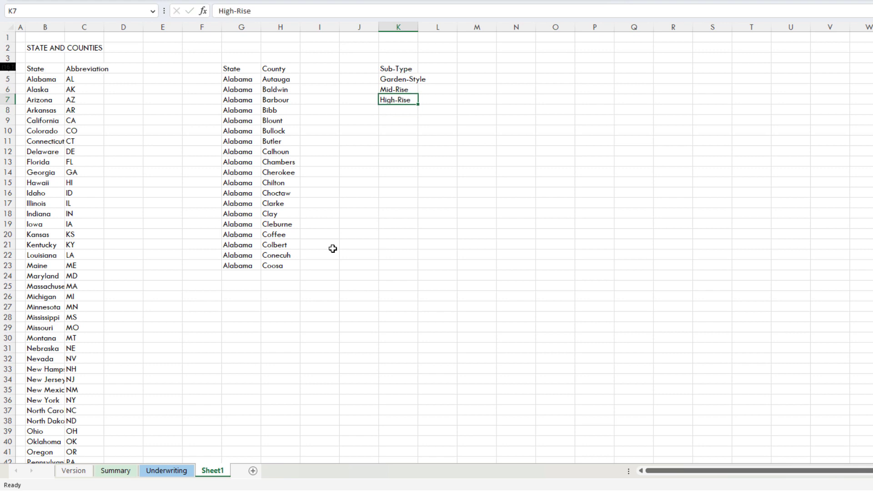
Switch to ChatGPT and send the prompt "create a list of sub-types within multifamily"
{"action": "key", "text": "alt+Tab"}
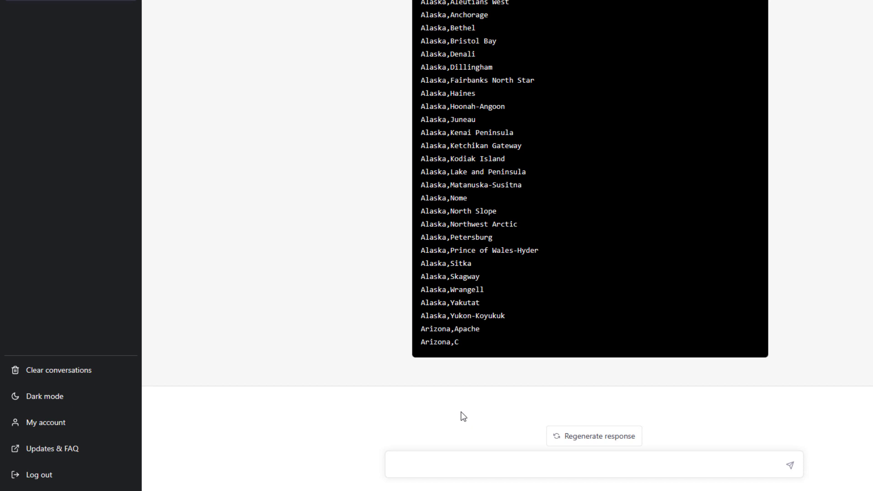
{"action": "type", "text": "create a list of sub-types within multifamily"}
{"action": "key", "text": "Return"}
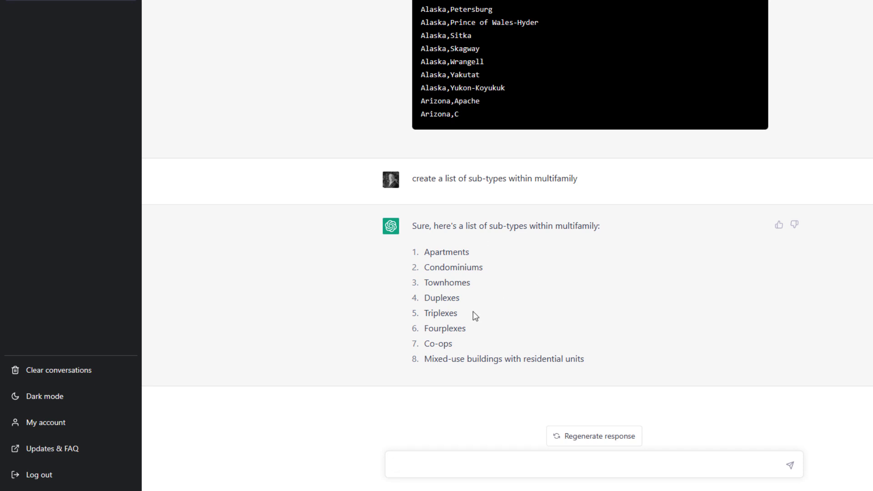
Send the follow-up question "What about garden-style apartments on this list?"
{"action": "type", "text": "What about garden-style apar"}
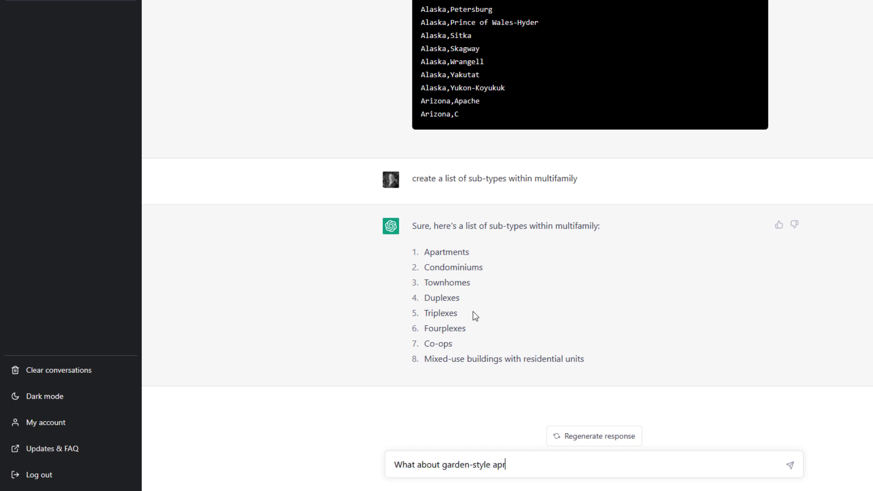
{"action": "type", "text": "tments on th"}
{"action": "key", "text": "BackSpace"}
{"action": "type", "text": "his list?"}
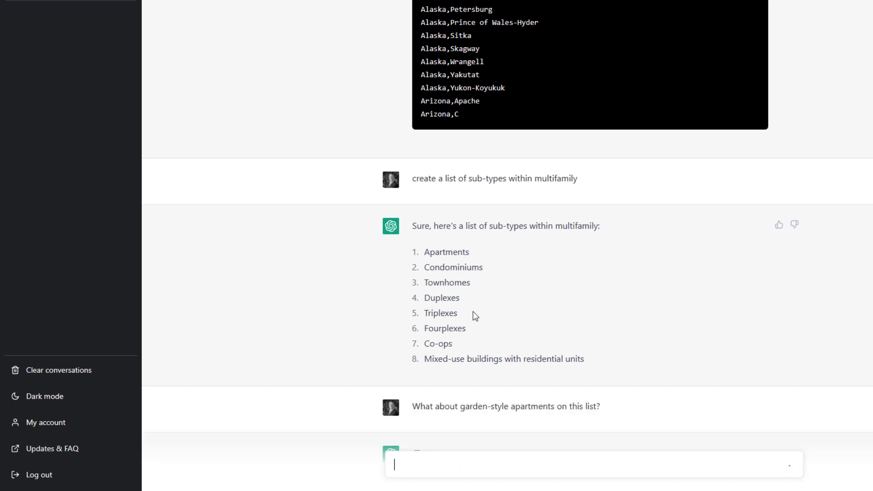
{"action": "key", "text": "Return"}
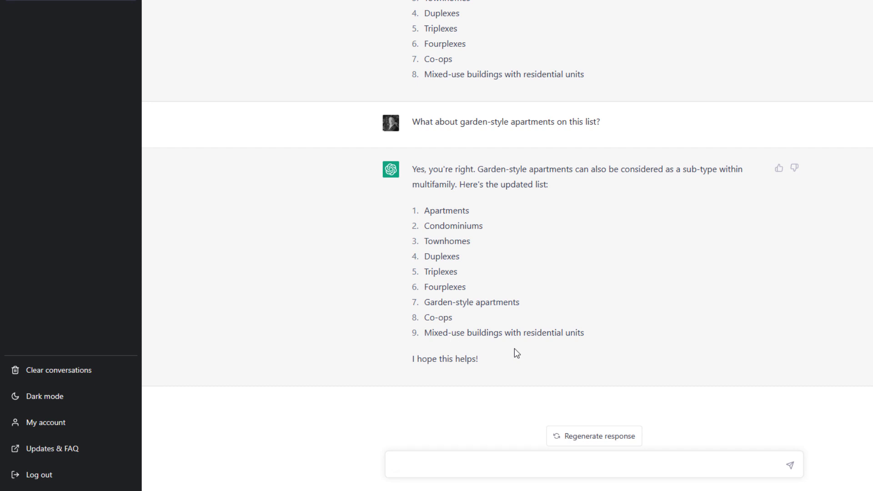
Ask ChatGPT "What are the fastest growing metro areas in the united states?"
{"action": "type", "text": "What are the fastest "}
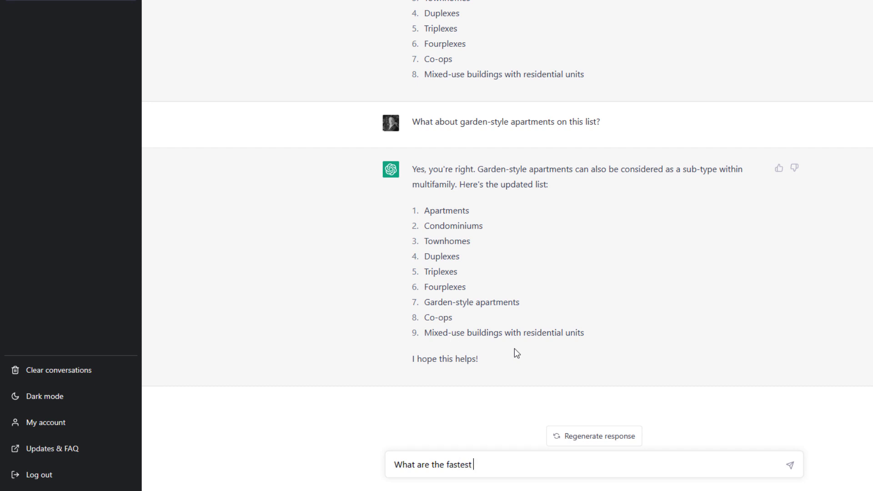
{"action": "type", "text": "growing metro areas i"}
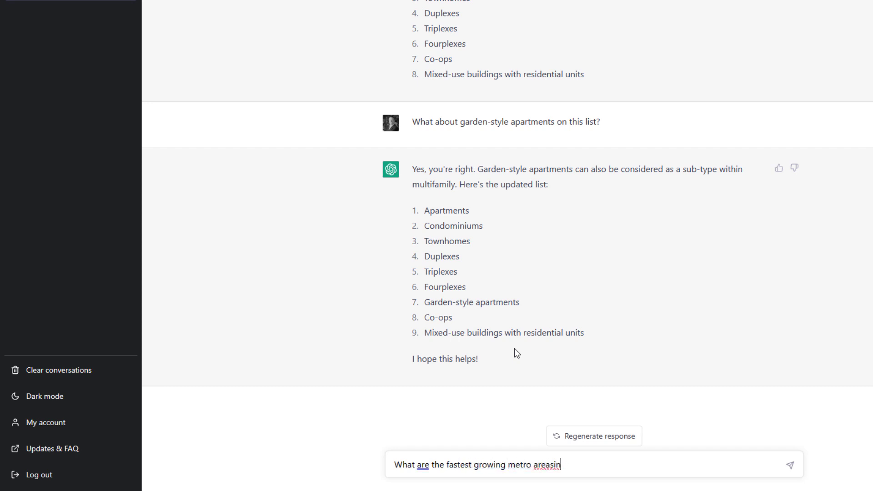
{"action": "type", "text": "n the united st"}
{"action": "type", "text": "?"}
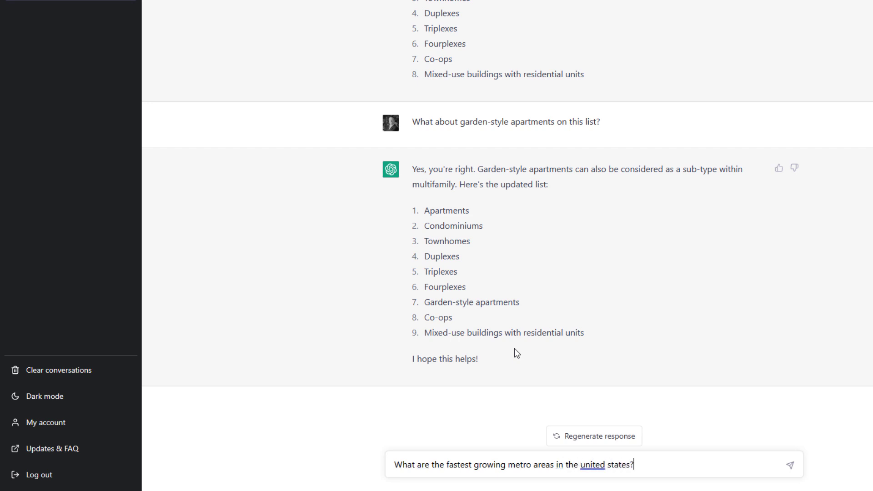
{"action": "key", "text": "Return"}
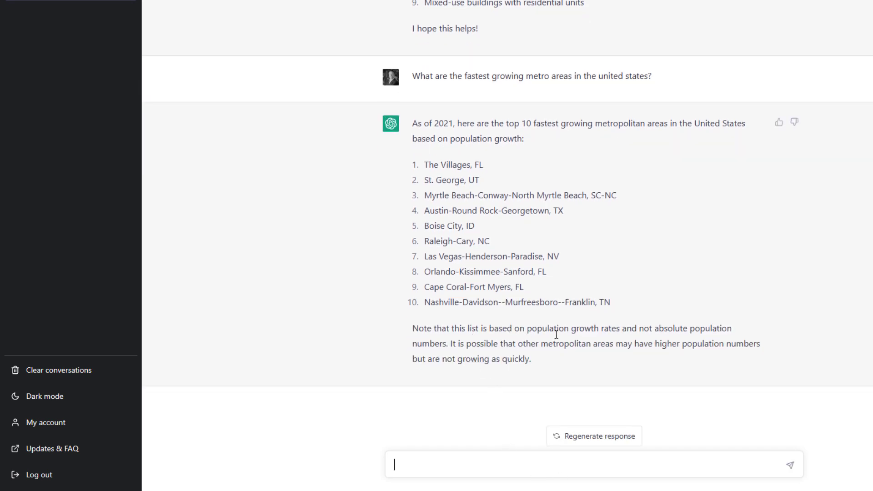
Review the metro list and its closing note, and send the follow-up "What about the same list but with 25 metros?"
{"action": "left_click_drag", "start_coordinate": [734, 329], "coordinate": [507, 370]}
{"action": "left_click", "coordinate": [513, 354]}
{"action": "left_click_drag", "start_coordinate": [625, 302], "coordinate": [412, 122]}
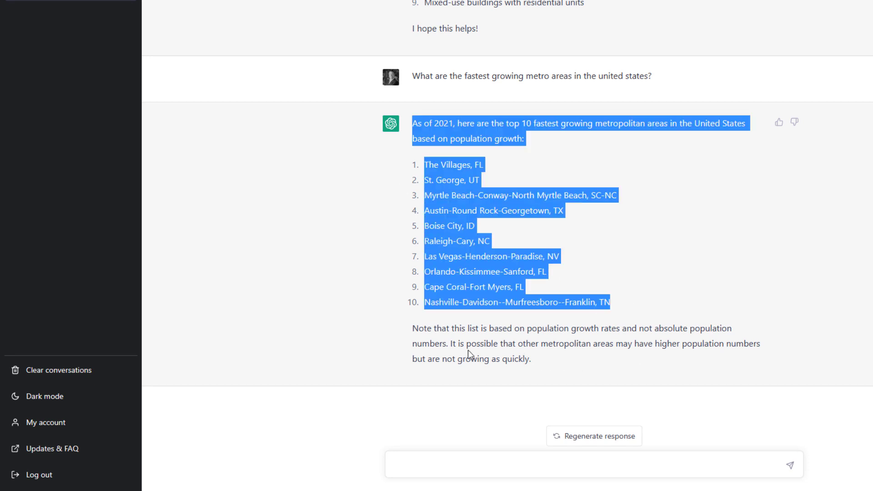
{"action": "left_click", "coordinate": [487, 464]}
{"action": "type", "text": "What about the same list but with 25 metros?"}
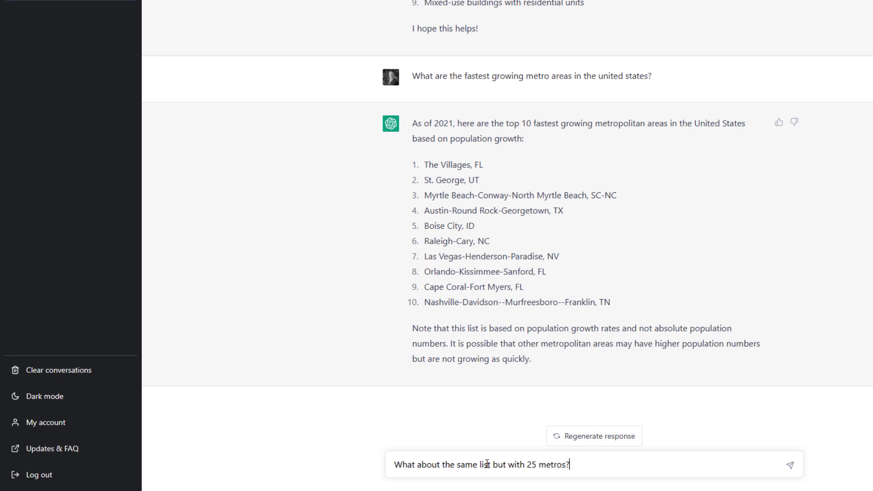
{"action": "key", "text": "Return"}
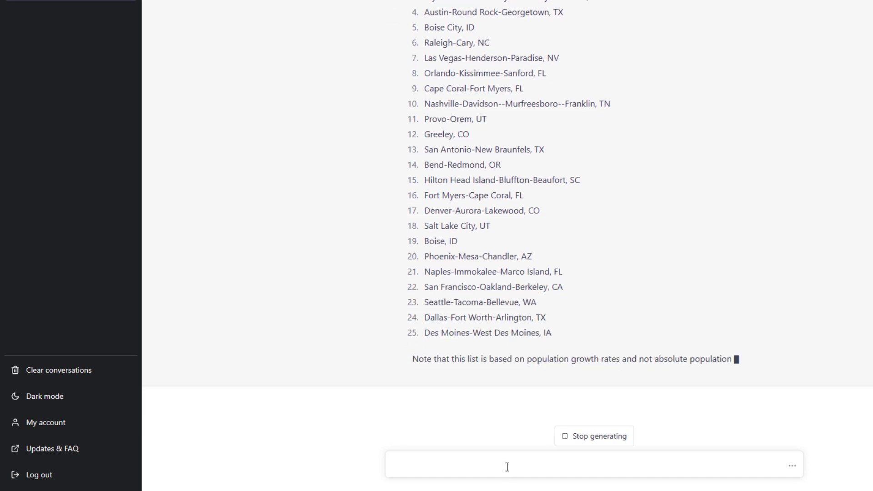
Send the follow-up question "How about the same list but by absolute population numbers?"
{"action": "type", "text": "How about the same list but by absolute popu8la"}
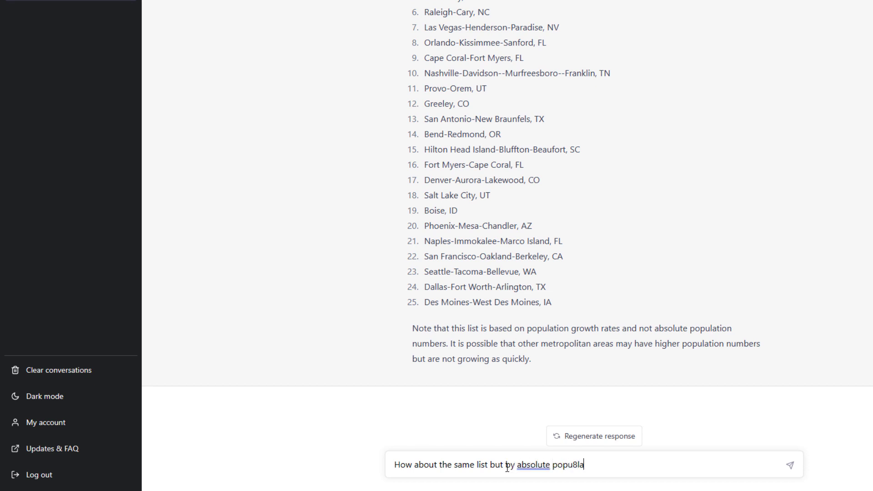
{"action": "key", "text": "BackSpace"}
{"action": "type", "text": "lation bn"}
{"action": "type", "text": "mbers and not"}
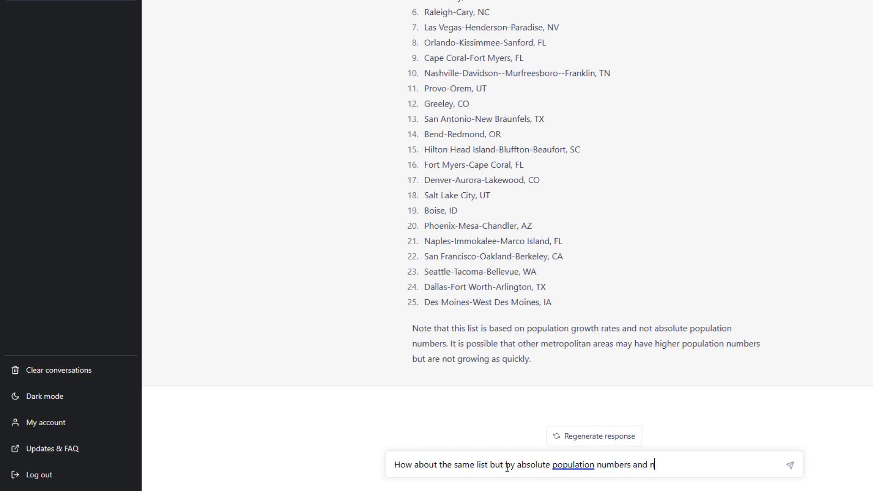
{"action": "key", "text": "BackSpace"}
{"action": "key", "text": "BackSpace"}
{"action": "key", "text": "BackSpace"}
{"action": "key", "text": "BackSpace"}
{"action": "key", "text": "BackSpace"}
{"action": "key", "text": "BackSpace"}
{"action": "key", "text": "BackSpace"}
{"action": "key", "text": "BackSpace"}
{"action": "key", "text": "BackSpace"}
{"action": "key", "text": "BackSpace"}
{"action": "key", "text": "Return"}
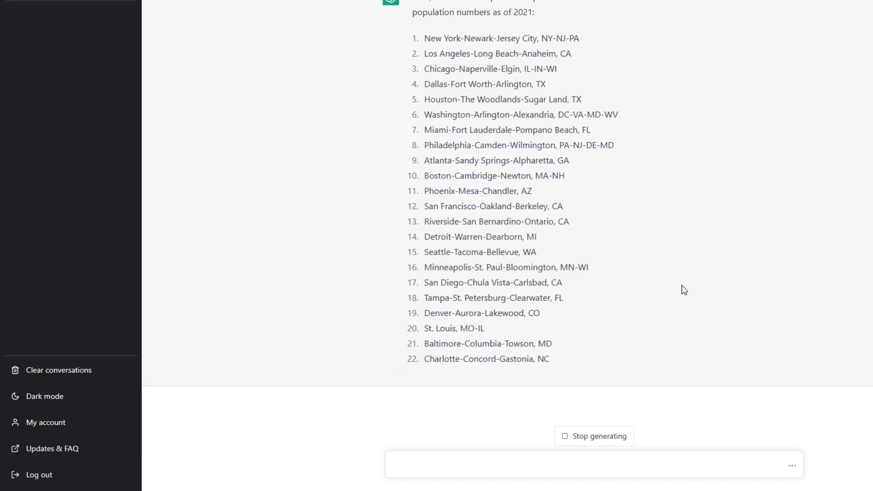
Check the basis of the absolute population list and send the follow-up "How about the growth in absolute population?"
{"action": "scroll", "coordinate": [623, 213], "scroll_direction": "up", "scroll_amount": 3}
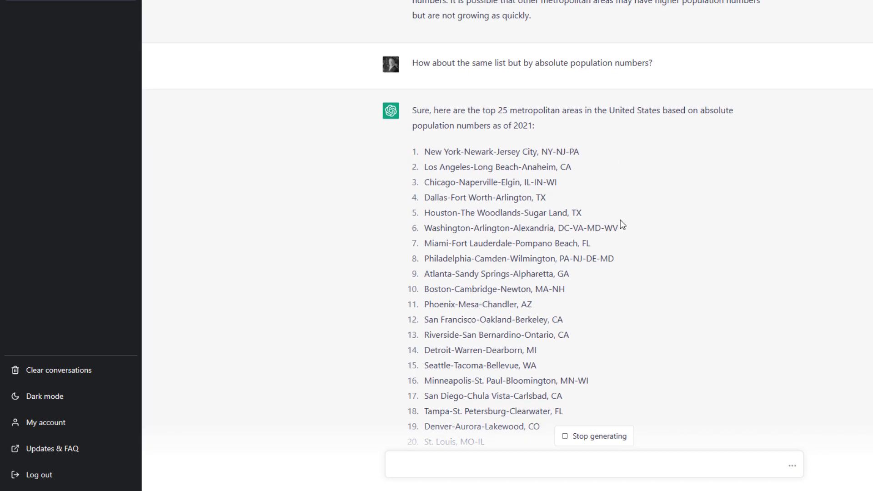
{"action": "left_click_drag", "start_coordinate": [544, 128], "coordinate": [658, 125]}
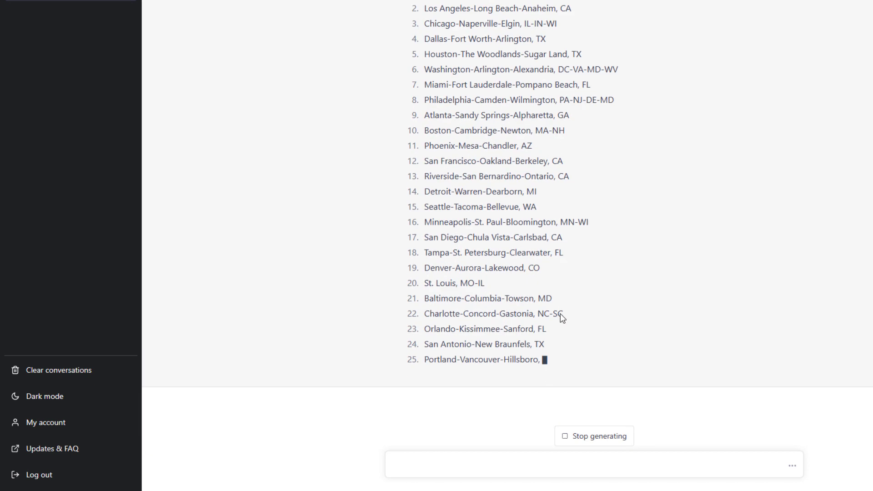
{"action": "left_click", "coordinate": [534, 470]}
{"action": "type", "text": "How about"}
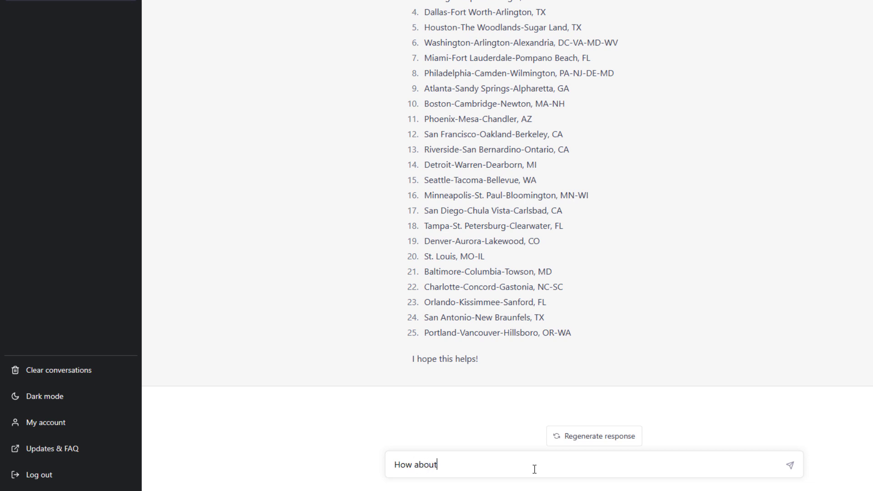
{"action": "type", "text": " the growth in absolute population?"}
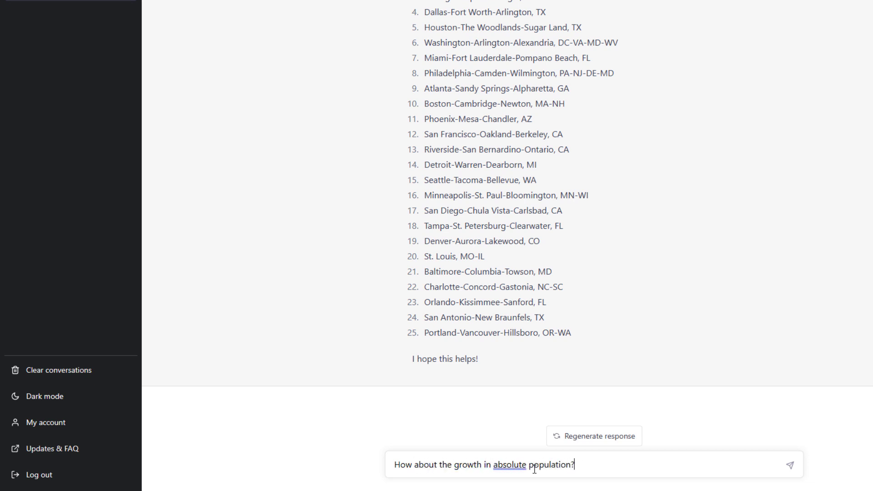
{"action": "key", "text": "Return"}
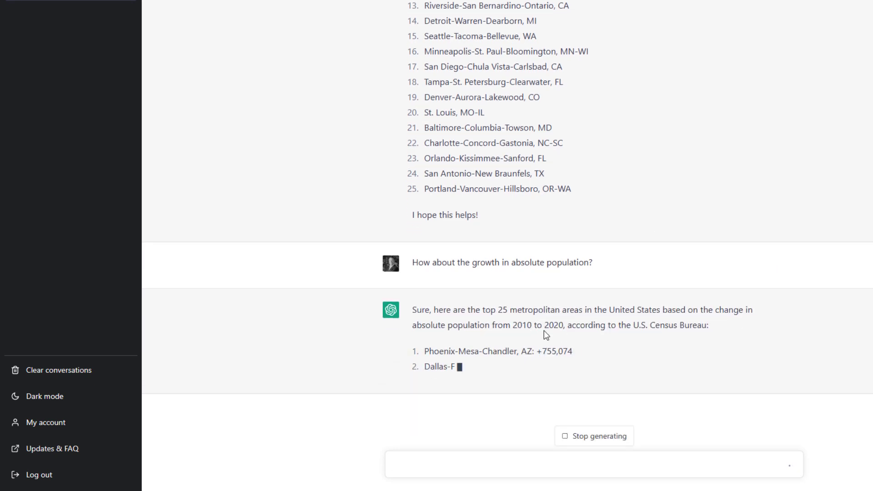
Examine the list of top 25 metropolitan areas by absolute population numbers and its introduction in the earlier response
{"action": "scroll", "coordinate": [598, 338], "scroll_direction": "up", "scroll_amount": 5}
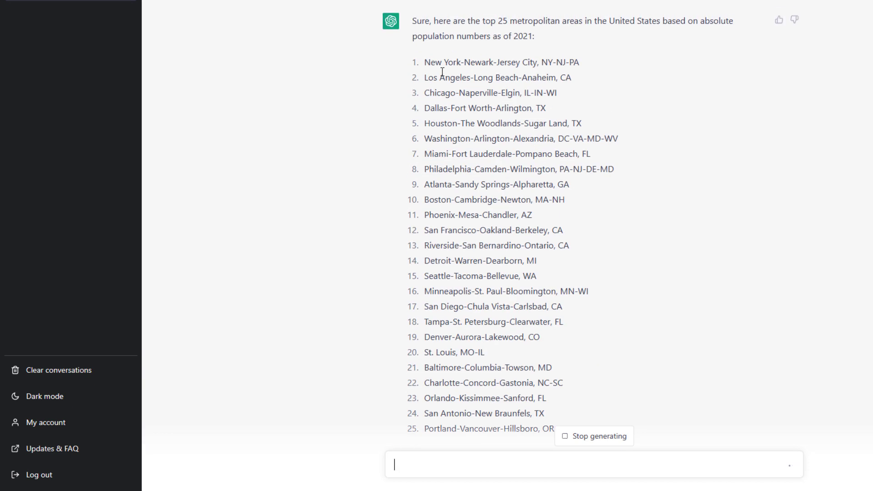
{"action": "left_click_drag", "start_coordinate": [426, 61], "coordinate": [583, 434]}
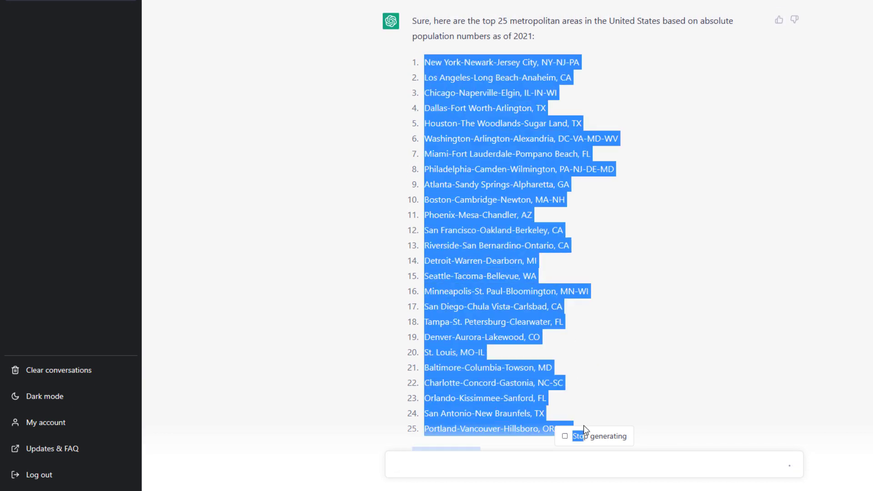
{"action": "left_click", "coordinate": [546, 34]}
{"action": "scroll", "coordinate": [580, 97], "scroll_direction": "up", "scroll_amount": 4}
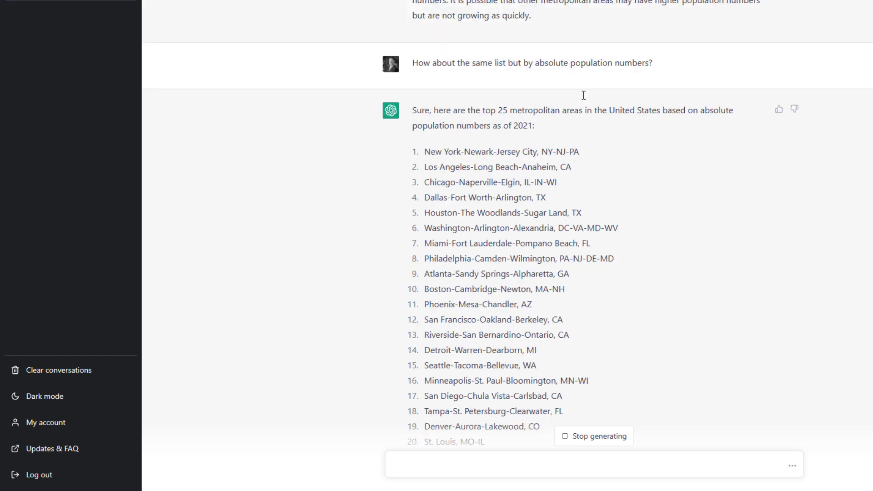
{"action": "left_click_drag", "start_coordinate": [657, 142], "coordinate": [435, 148]}
{"action": "left_click", "coordinate": [485, 140]}
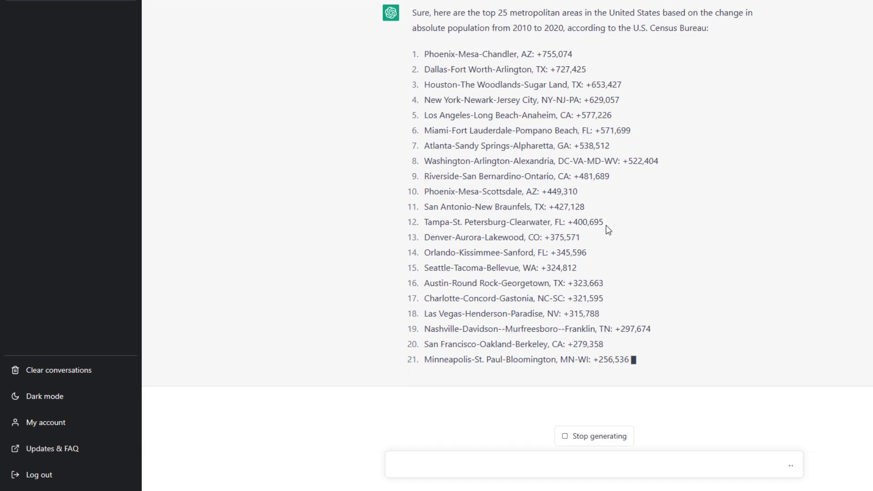
{"action": "scroll", "coordinate": [607, 205], "scroll_direction": "up", "scroll_amount": 10}
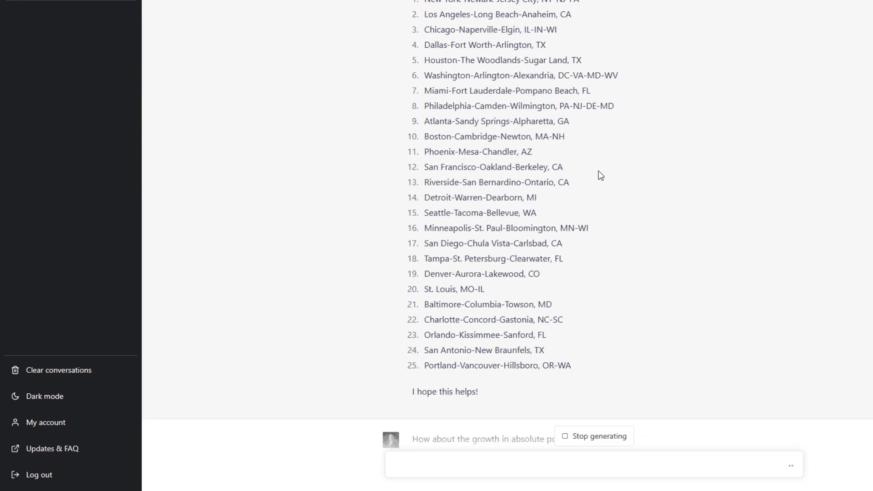
Read the absolute population growth question and its response, including the closing note on what the ranking is based on
{"action": "scroll", "coordinate": [599, 173], "scroll_direction": "down", "scroll_amount": 9}
{"action": "left_click_drag", "start_coordinate": [605, 48], "coordinate": [417, 45]}
{"action": "left_click", "coordinate": [473, 58]}
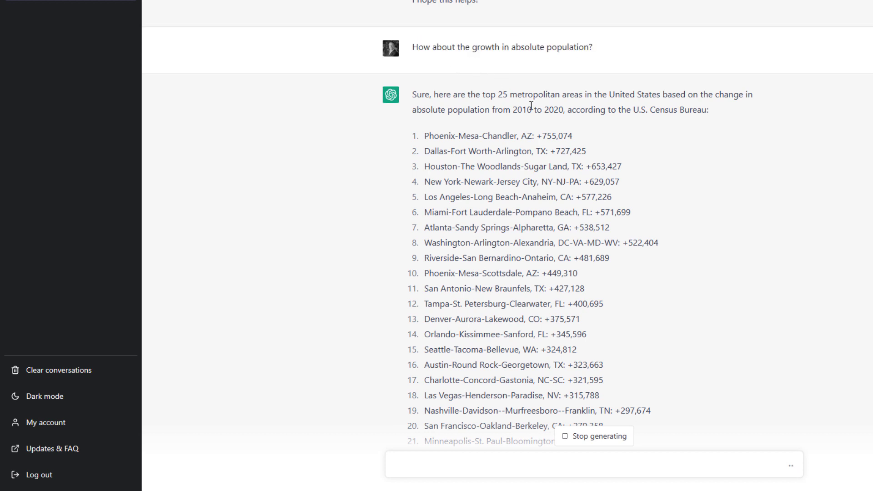
{"action": "scroll", "coordinate": [586, 155], "scroll_direction": "down", "scroll_amount": 4}
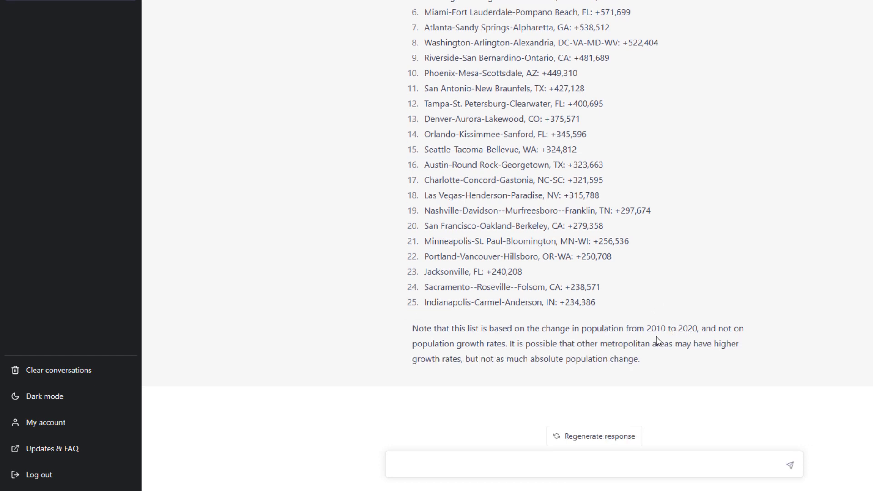
{"action": "left_click_drag", "start_coordinate": [717, 329], "coordinate": [563, 328]}
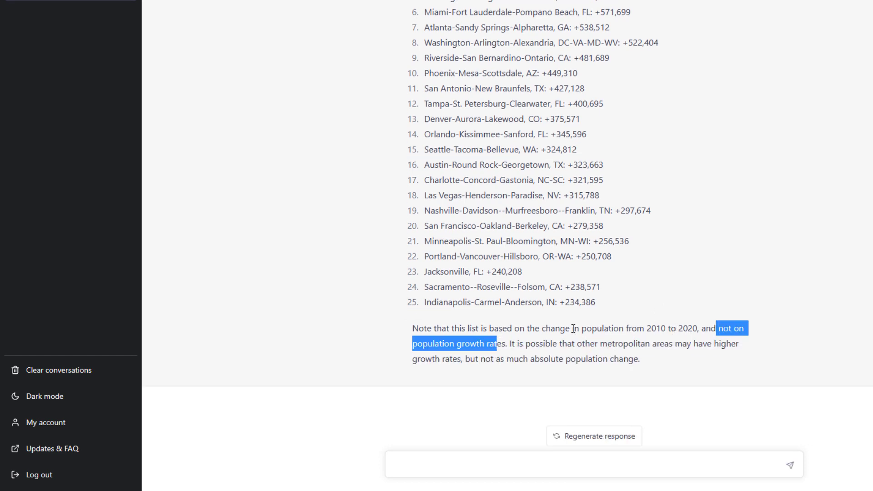
{"action": "left_click", "coordinate": [598, 331]}
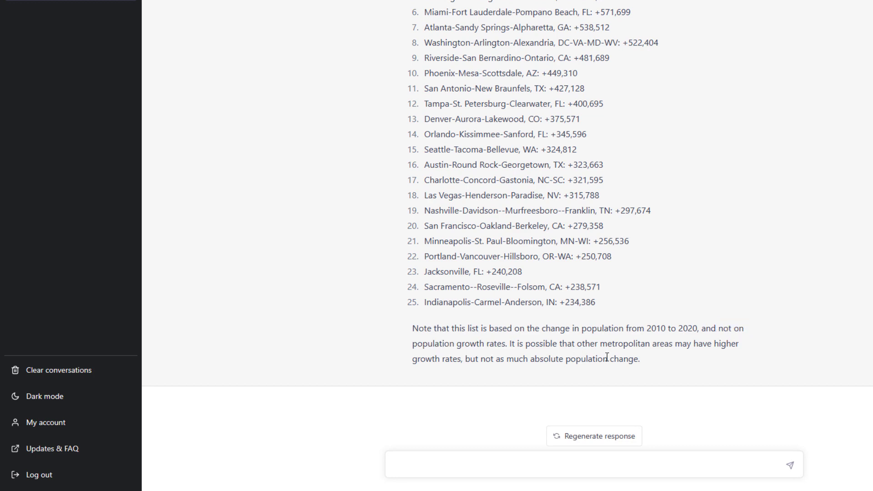
{"action": "scroll", "coordinate": [608, 357], "scroll_direction": "up", "scroll_amount": 4}
{"action": "scroll", "coordinate": [607, 359], "scroll_direction": "down", "scroll_amount": 2}
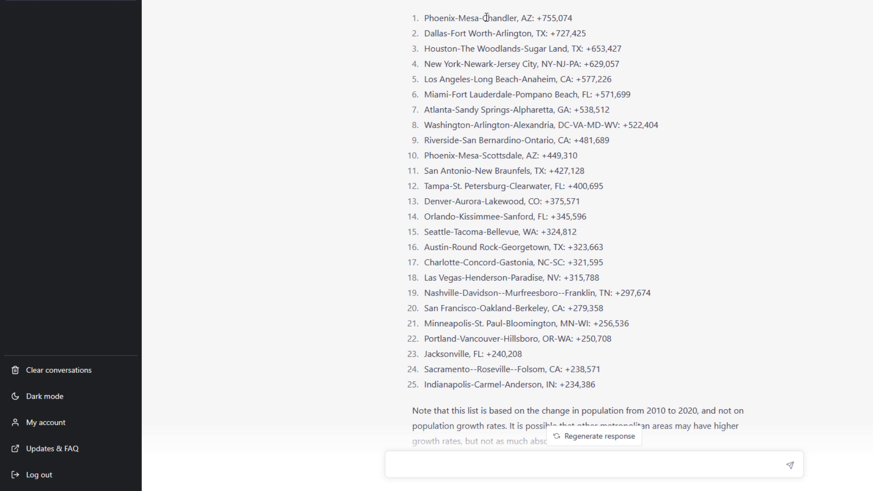
Examine the population change figures for each metro in the 2010 to 2020 growth list, starting with Phoenix-Mesa-Chandler
{"action": "left_click_drag", "start_coordinate": [428, 18], "coordinate": [547, 18]}
{"action": "left_click", "coordinate": [553, 24]}
{"action": "left_click_drag", "start_coordinate": [596, 36], "coordinate": [572, 31]}
{"action": "left_click_drag", "start_coordinate": [625, 51], "coordinate": [582, 79]}
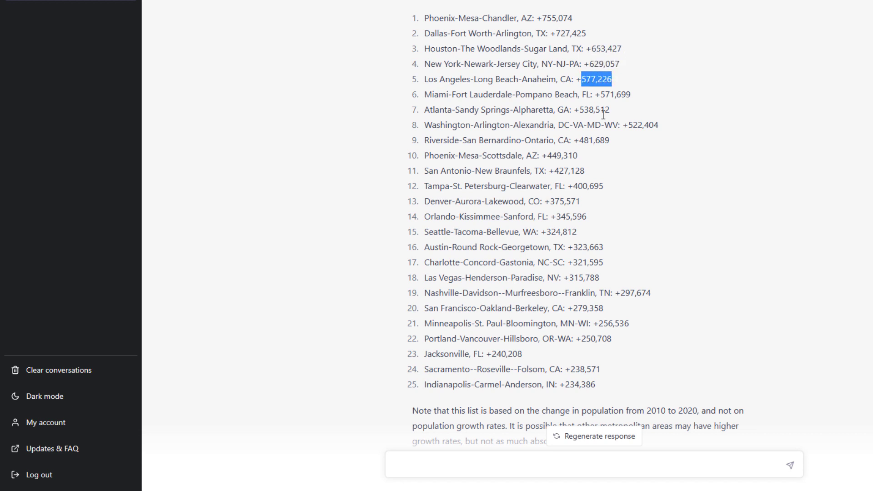
{"action": "left_click", "coordinate": [609, 93]}
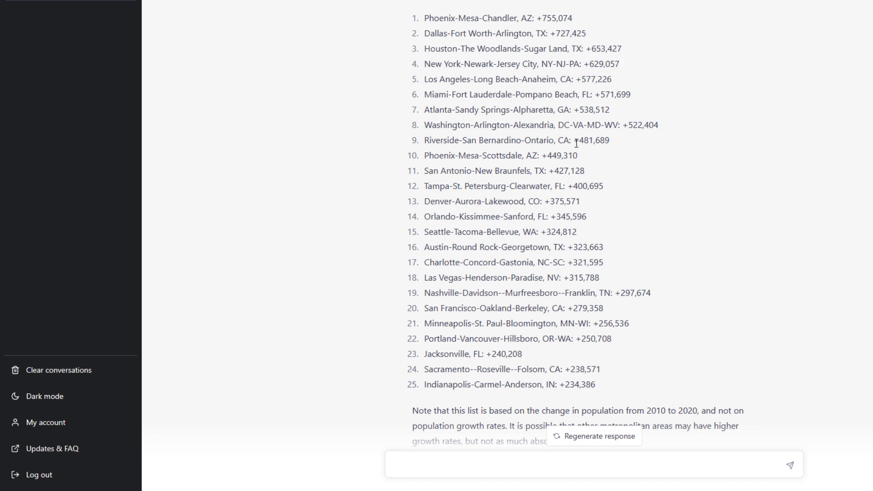
{"action": "scroll", "coordinate": [610, 129], "scroll_direction": "down", "scroll_amount": 3}
{"action": "scroll", "coordinate": [542, 256], "scroll_direction": "up", "scroll_amount": 3}
{"action": "scroll", "coordinate": [552, 223], "scroll_direction": "down", "scroll_amount": 2}
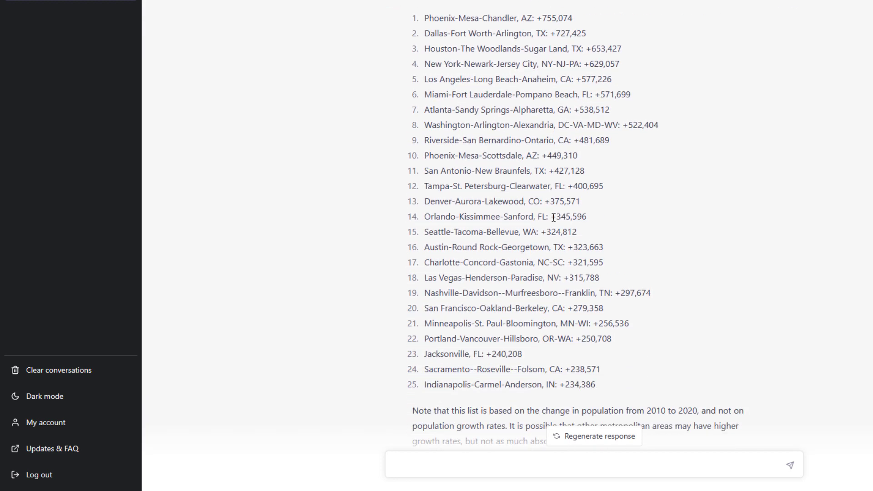